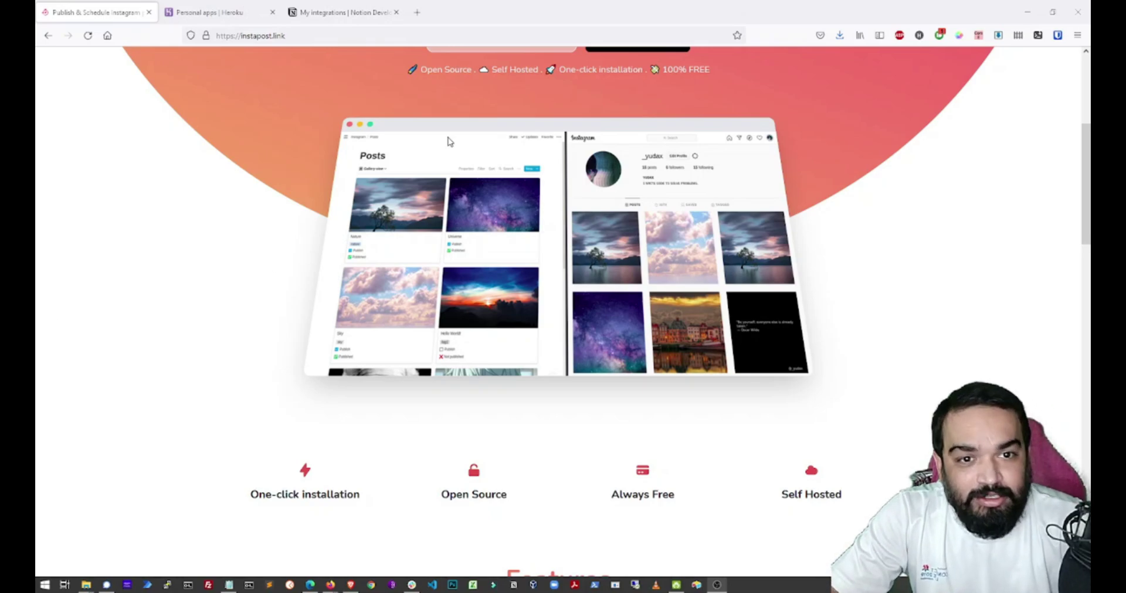
# Open the Instapost documentation and scroll to the Setup & Deployment section.
pyautogui.scroll(5, 772, 313)
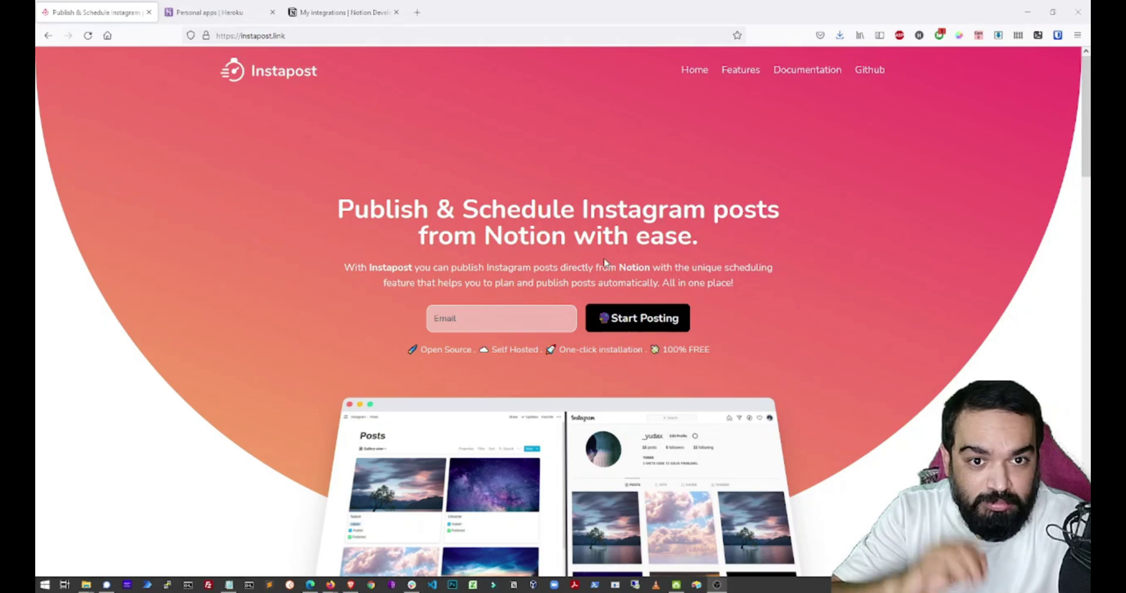
pyautogui.click(804, 70)
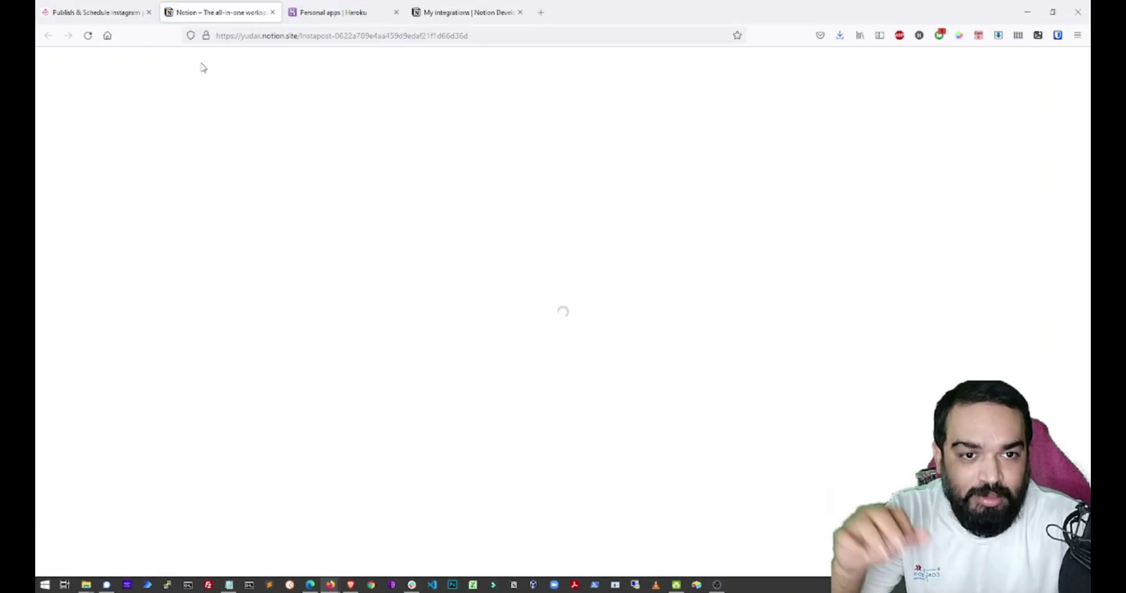
pyautogui.scroll(-6, 402, 296)
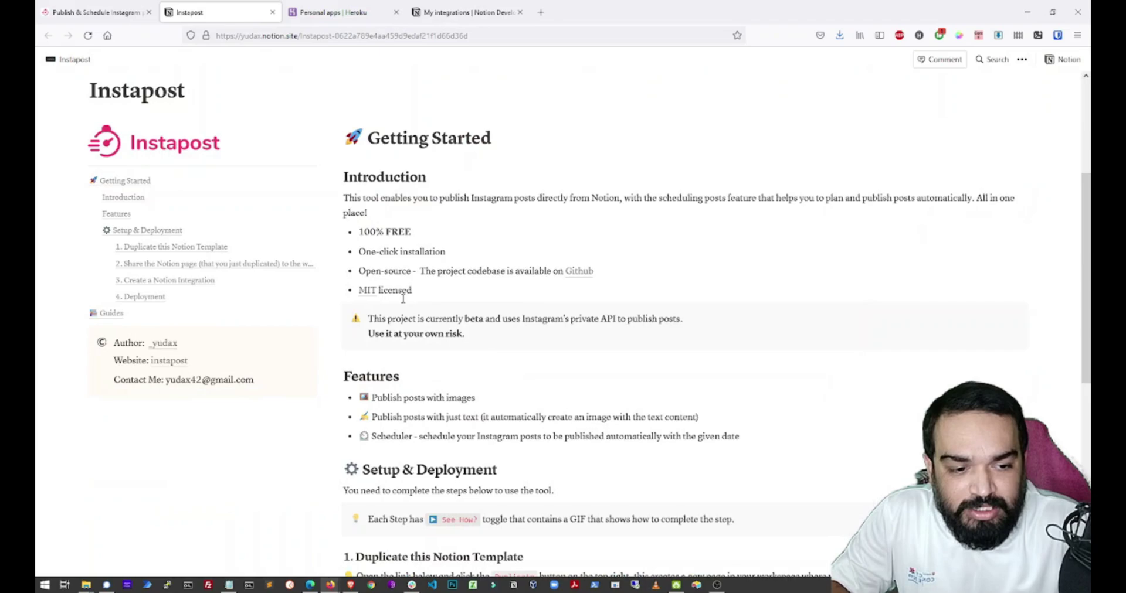
pyautogui.scroll(-2, 417, 302)
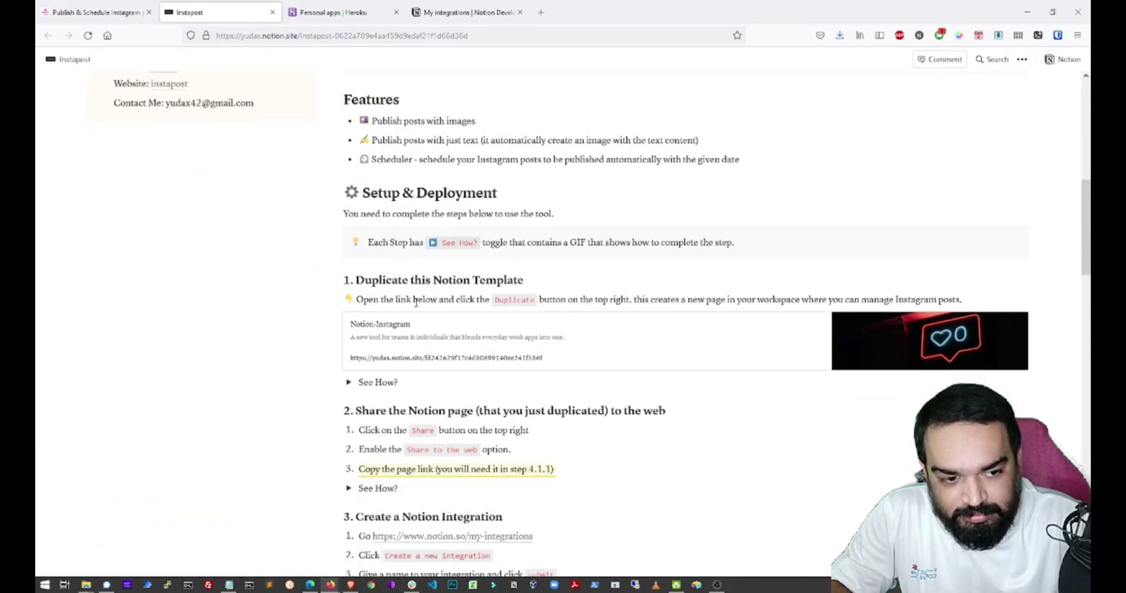
# Open the Notion-Instagram template link in a new tab and bring that page up.
pyautogui.middleClick(420, 356)
pyautogui.click(347, 10)
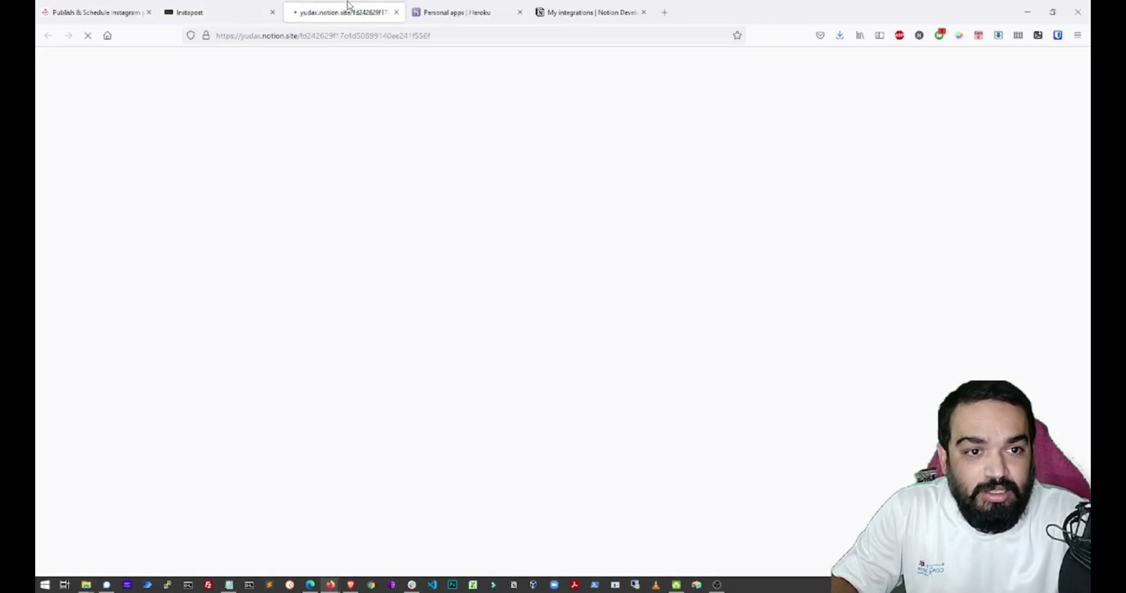
pyautogui.click(185, 8)
pyautogui.scroll(2, 449, 317)
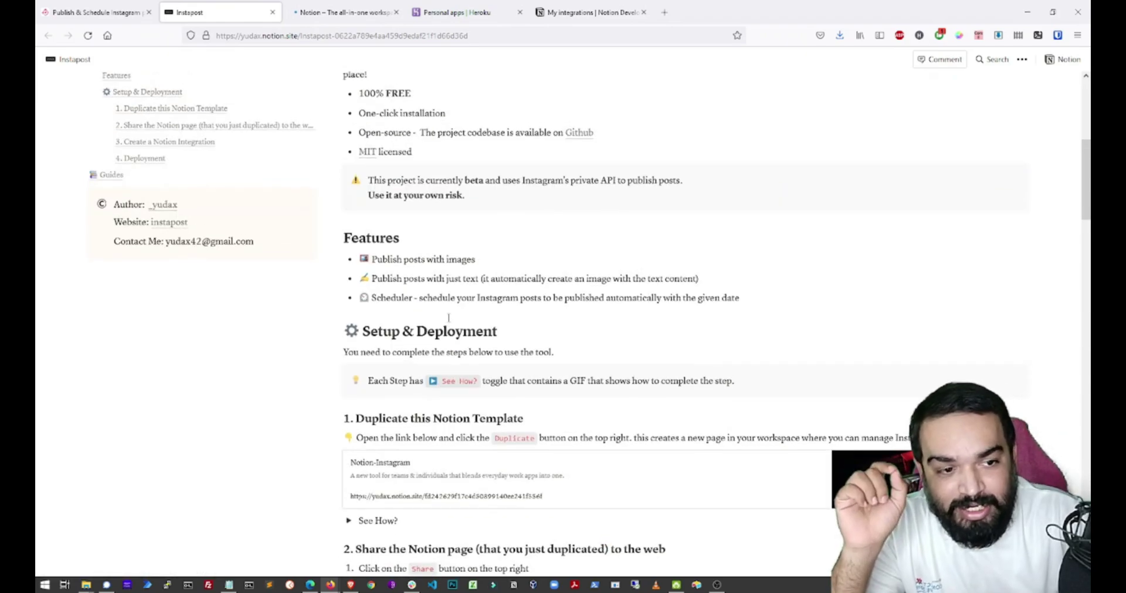
pyautogui.scroll(1, 788, 363)
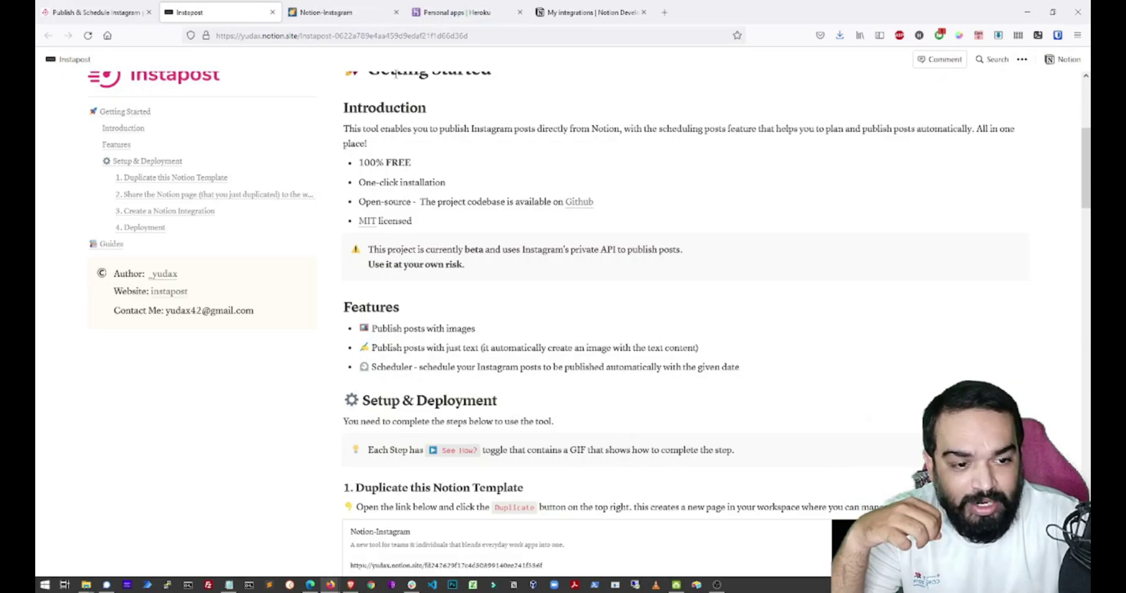
pyautogui.click(350, 11)
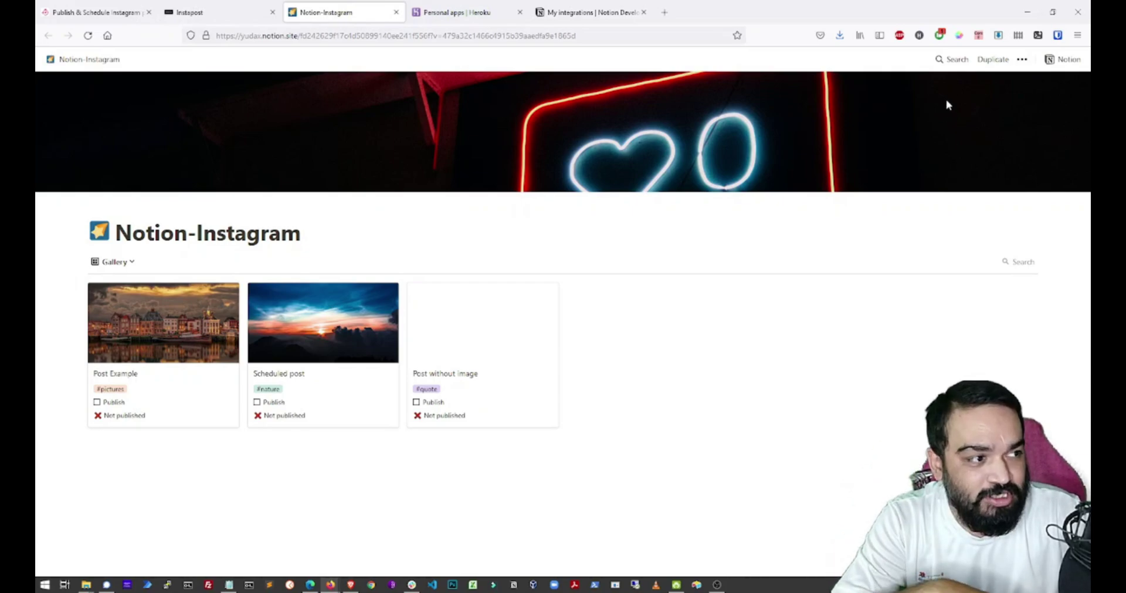
# Duplicate the Notion-Instagram template into your own workspace.
pyautogui.click(991, 60)
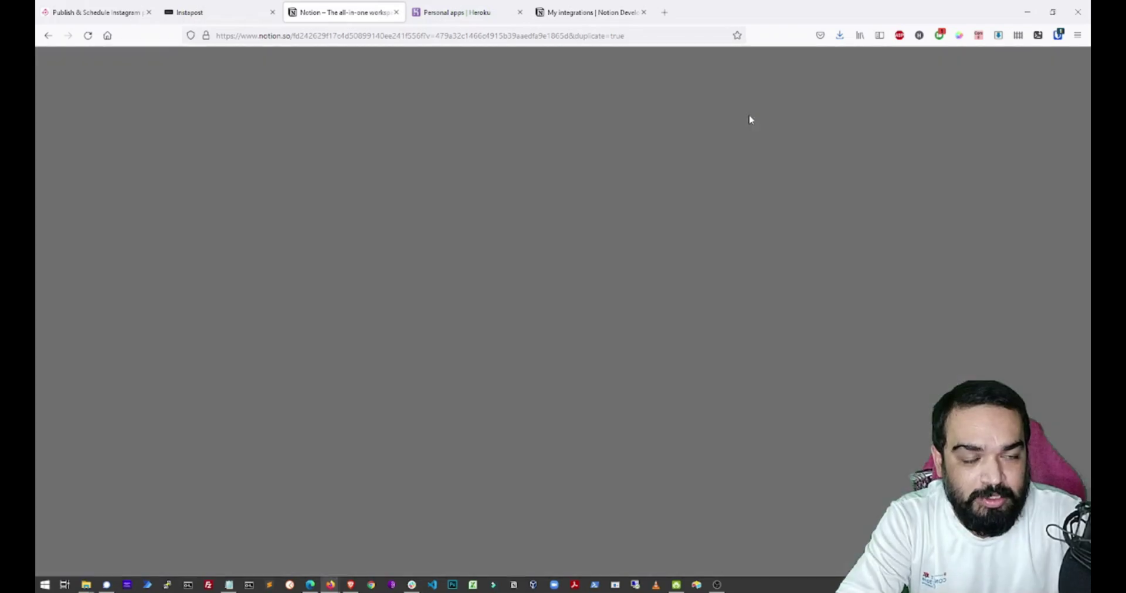
pyautogui.press('Up')
pyautogui.press('Return')
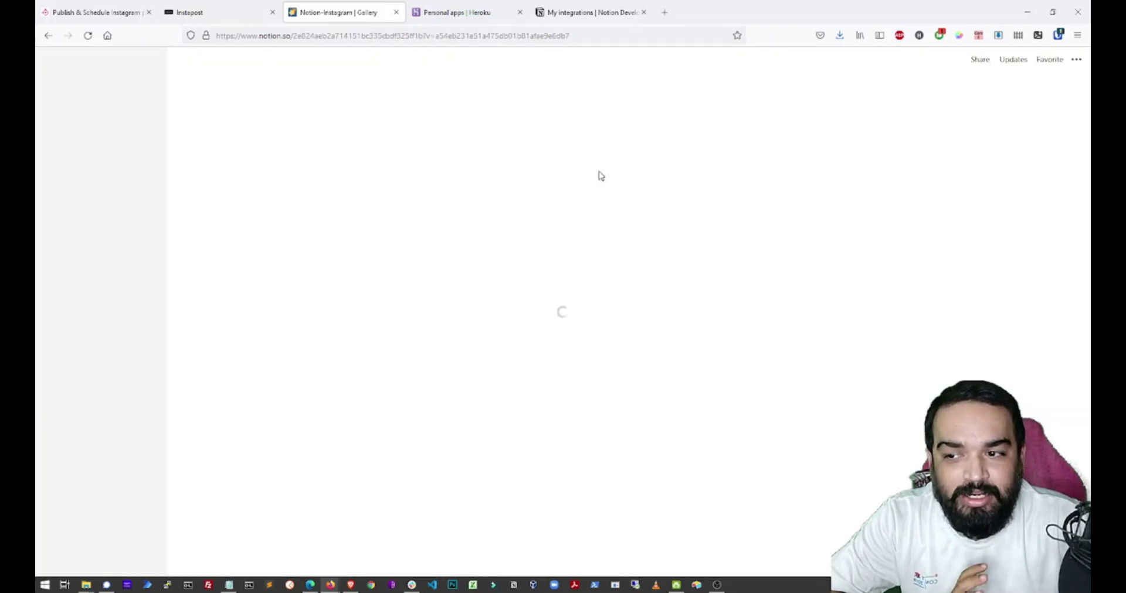
# Turn on Share to web for the copied Notion-Instagram page.
pyautogui.click(980, 59)
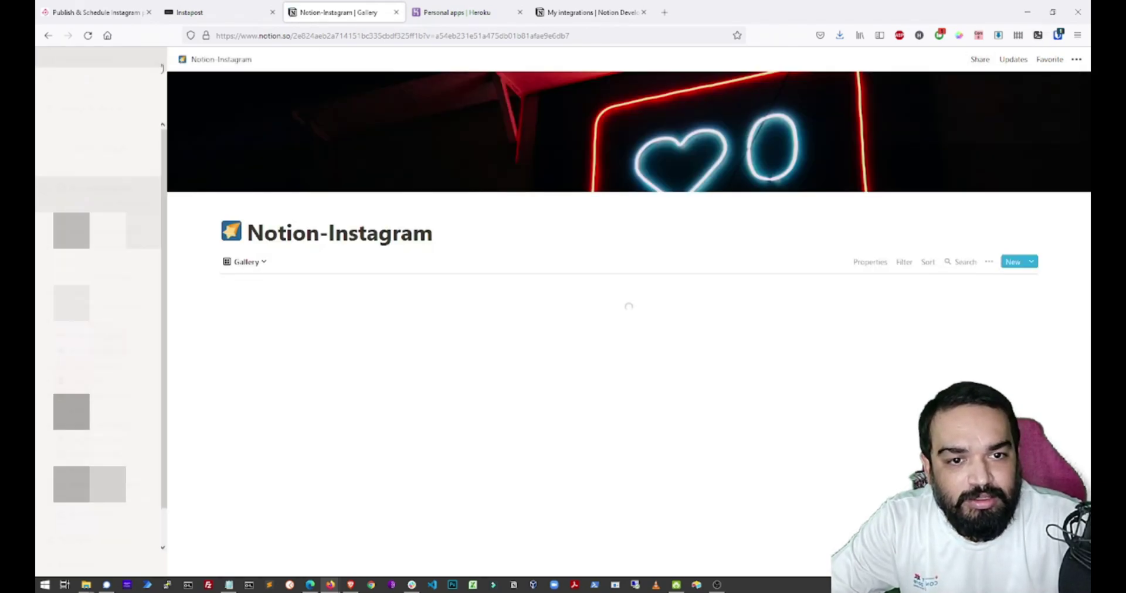
pyautogui.click(979, 61)
pyautogui.click(1067, 86)
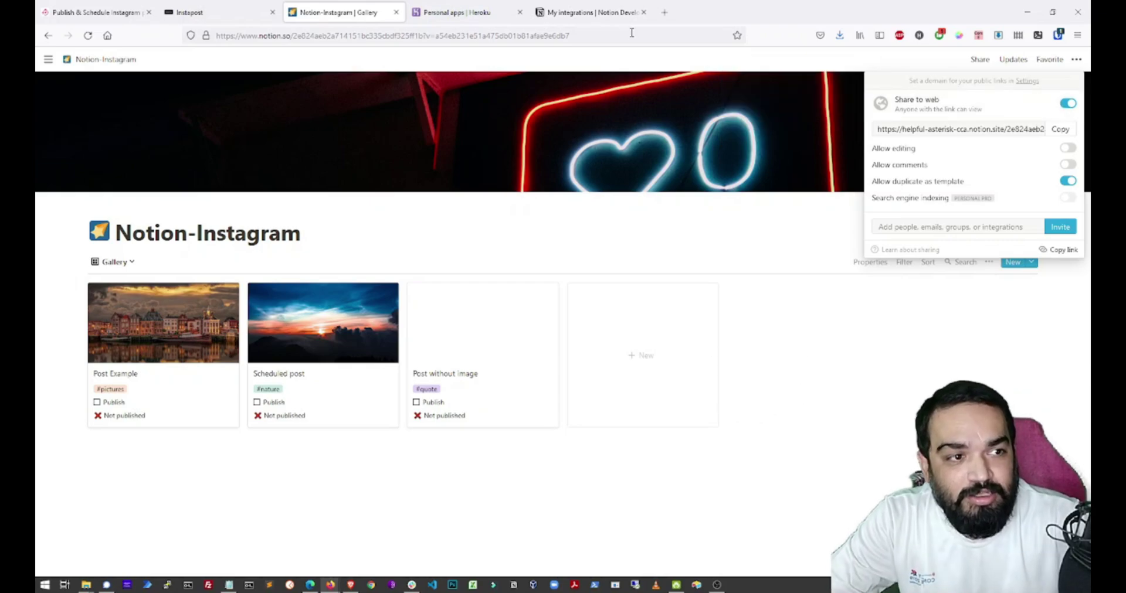
pyautogui.click(615, 12)
# Create and submit a new internal integration named autoInsta, then select its Internal Integration Token label.
pyautogui.click(234, 39)
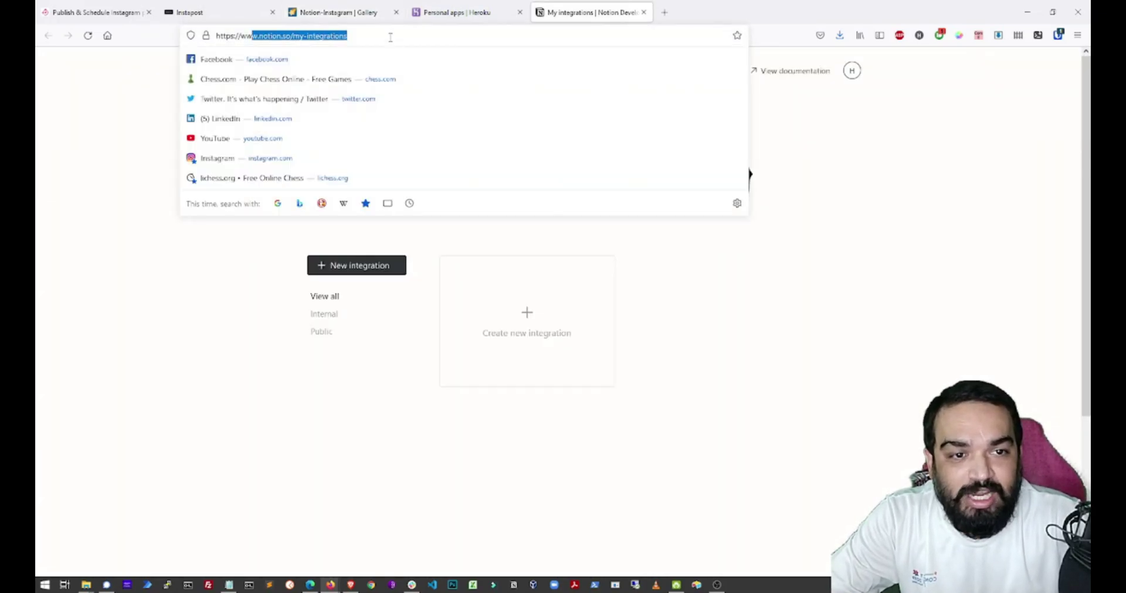
pyautogui.click(390, 37)
pyautogui.click(445, 273)
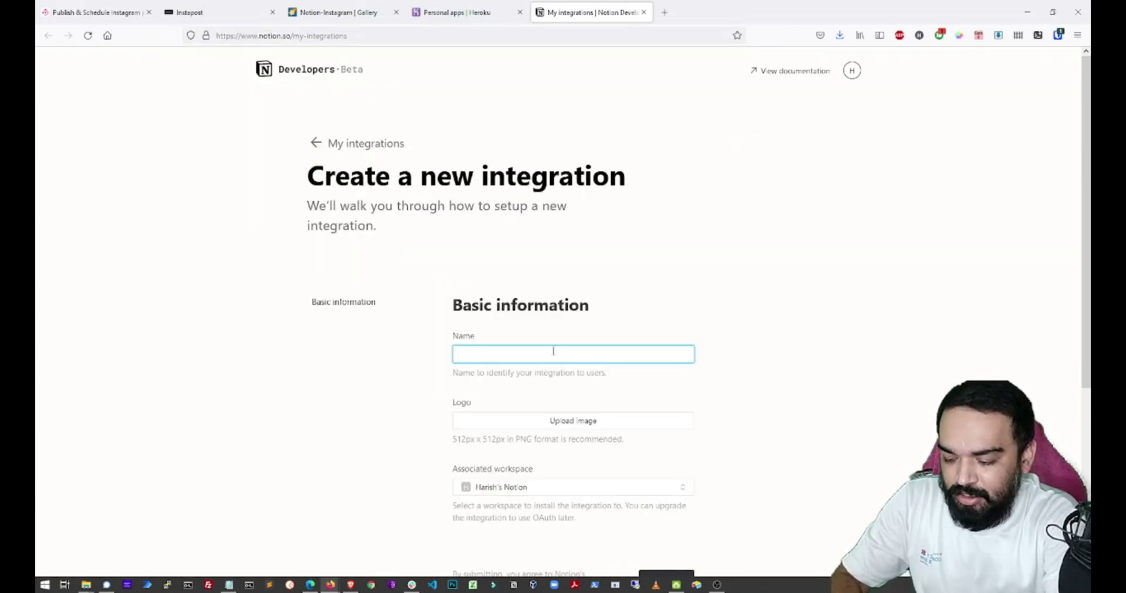
pyautogui.write('autoInsta')
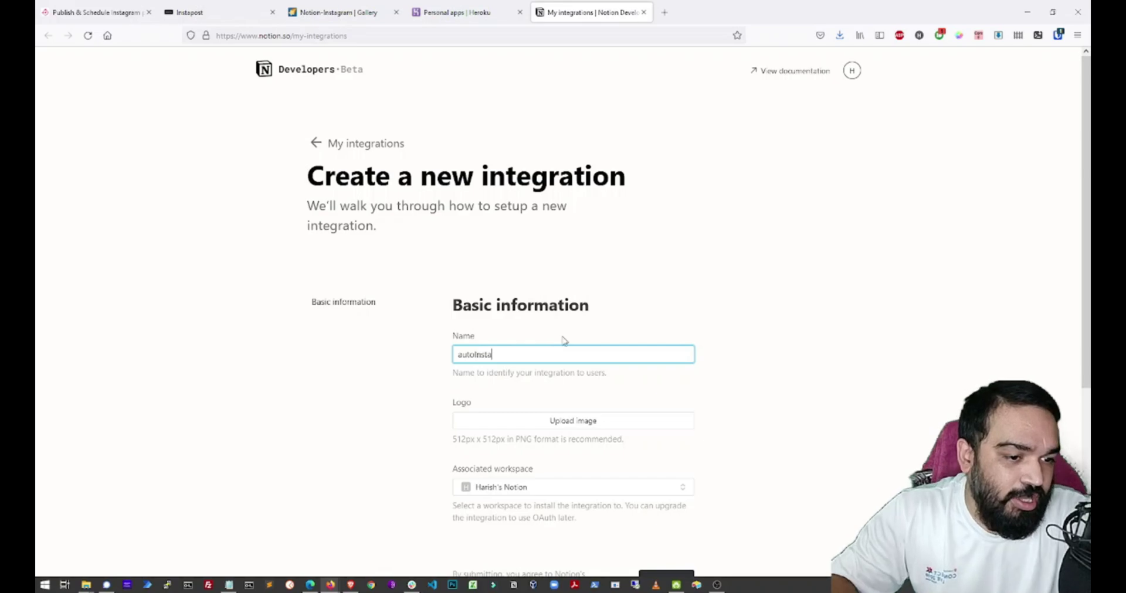
pyautogui.scroll(-4, 563, 340)
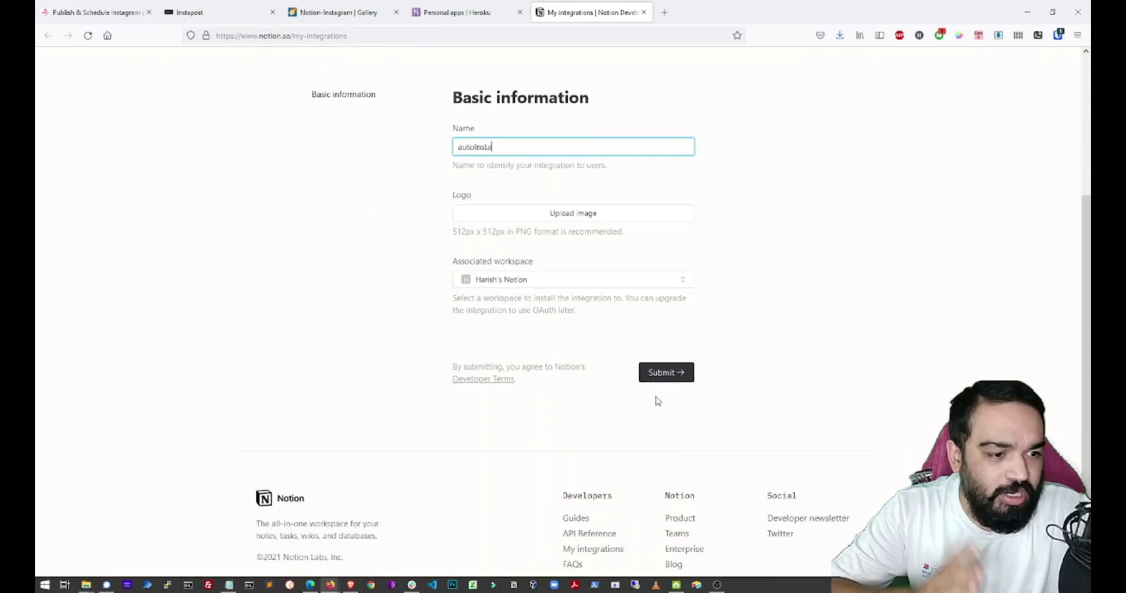
pyautogui.click(662, 376)
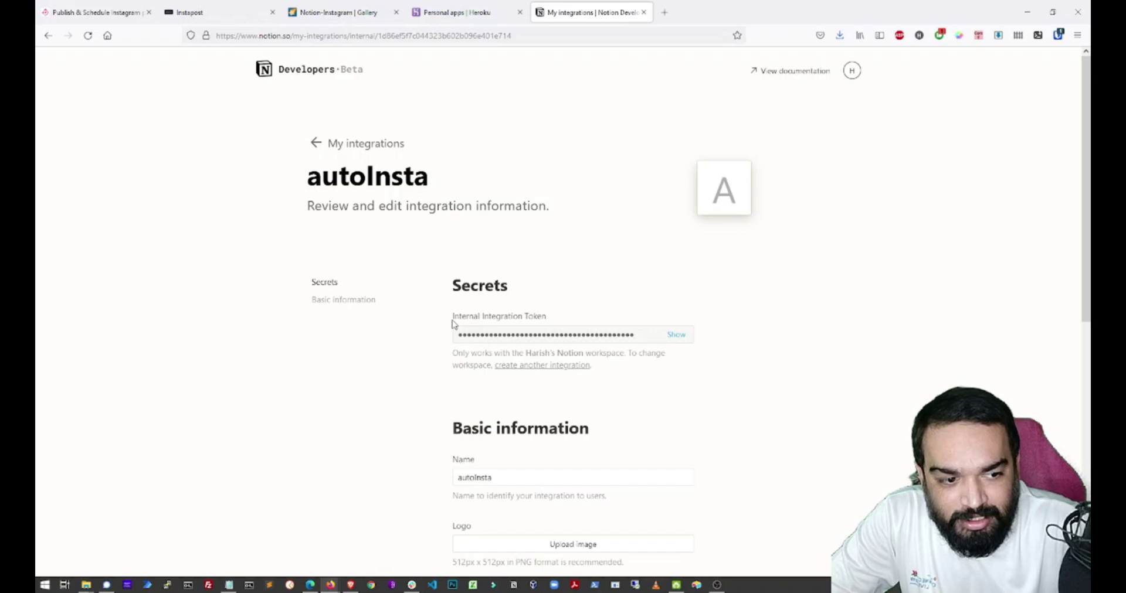
pyautogui.moveTo(455, 320); pyautogui.dragTo(666, 315)
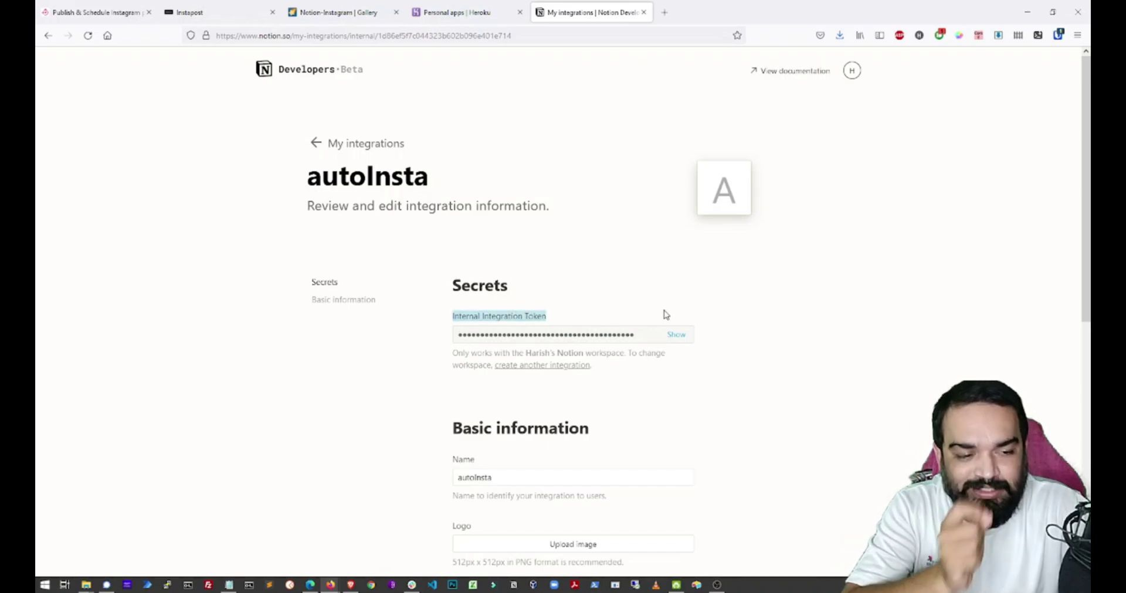
# Invite the autoInsta integration to the Notion-Instagram gallery page with edit access.
pyautogui.click(354, 11)
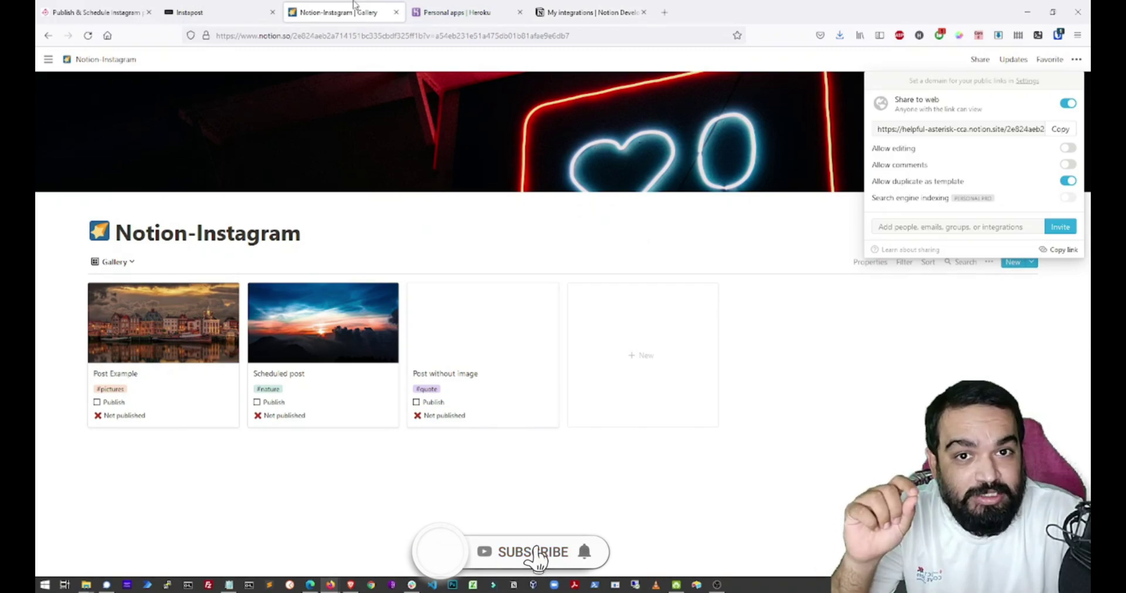
pyautogui.click(942, 229)
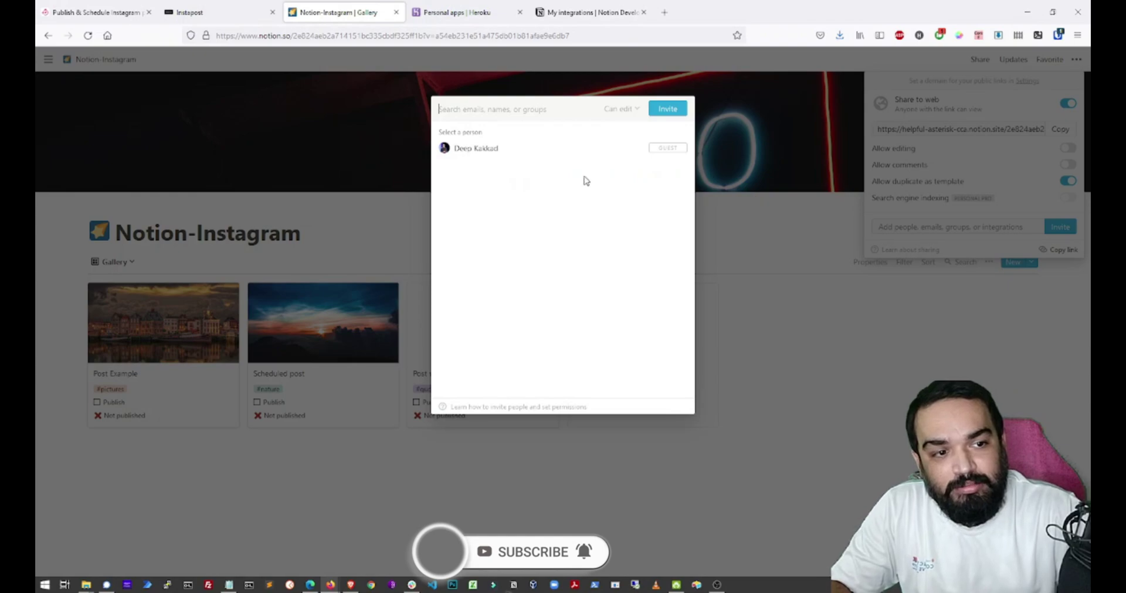
pyautogui.write('auto')
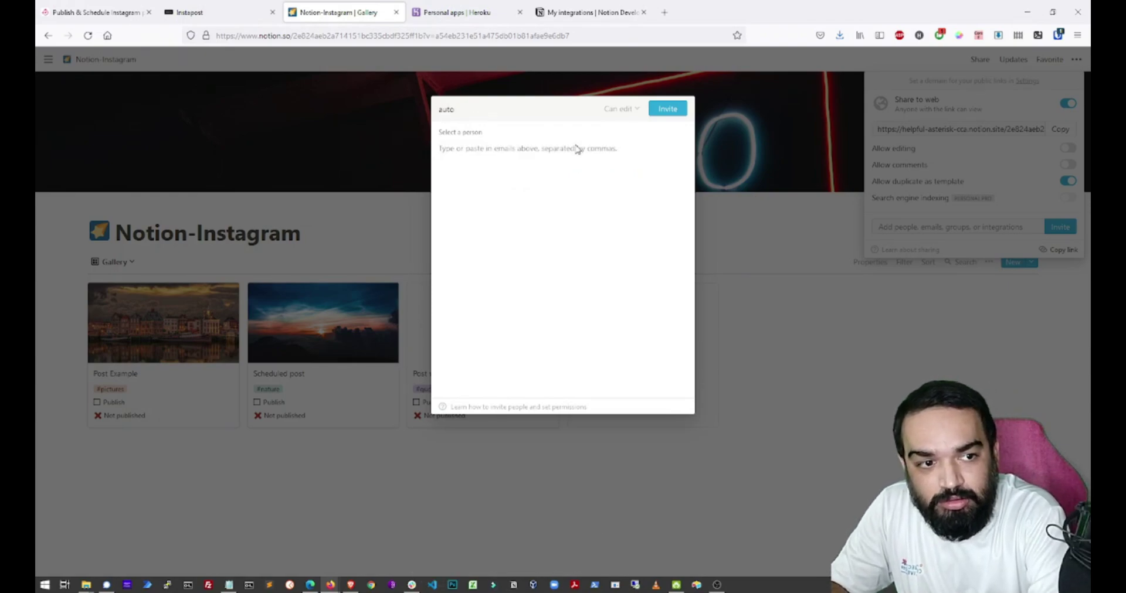
pyautogui.write('Insta')
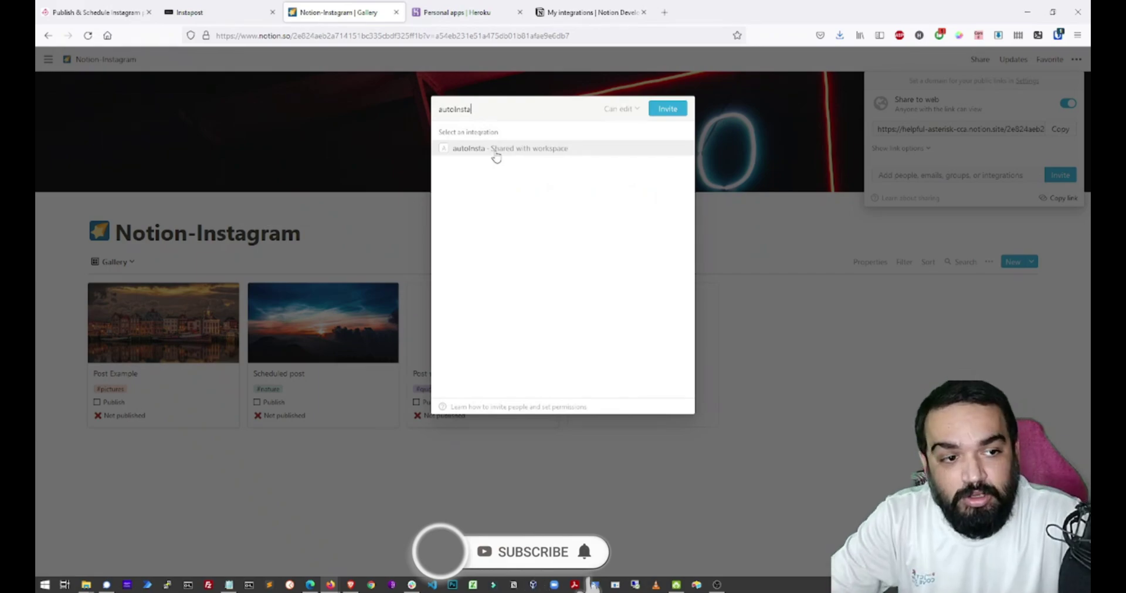
pyautogui.click(496, 154)
pyautogui.click(671, 118)
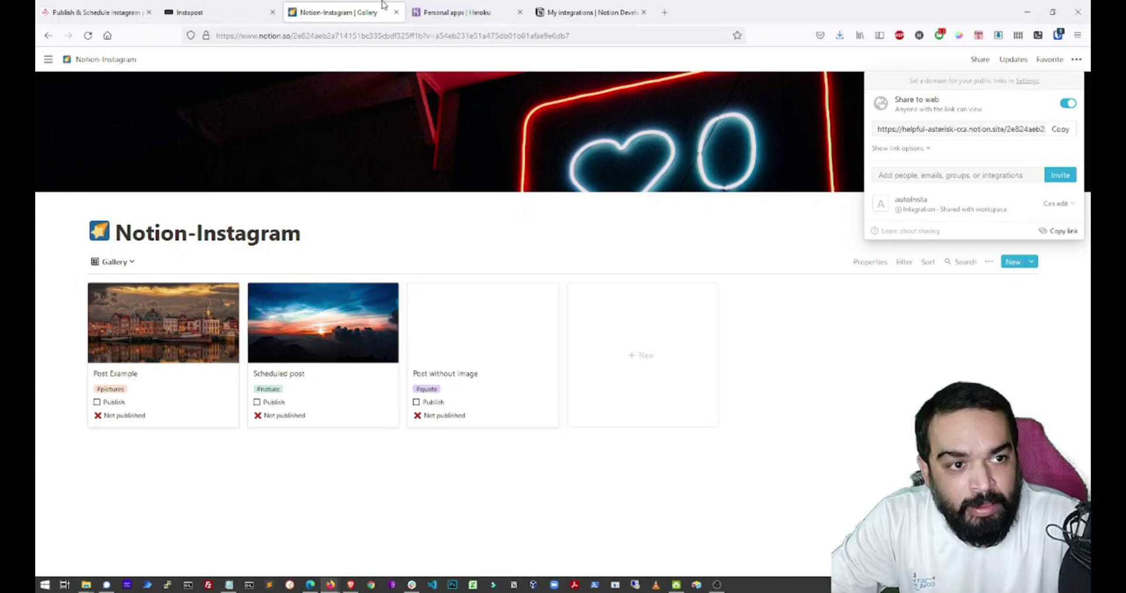
pyautogui.click(533, 7)
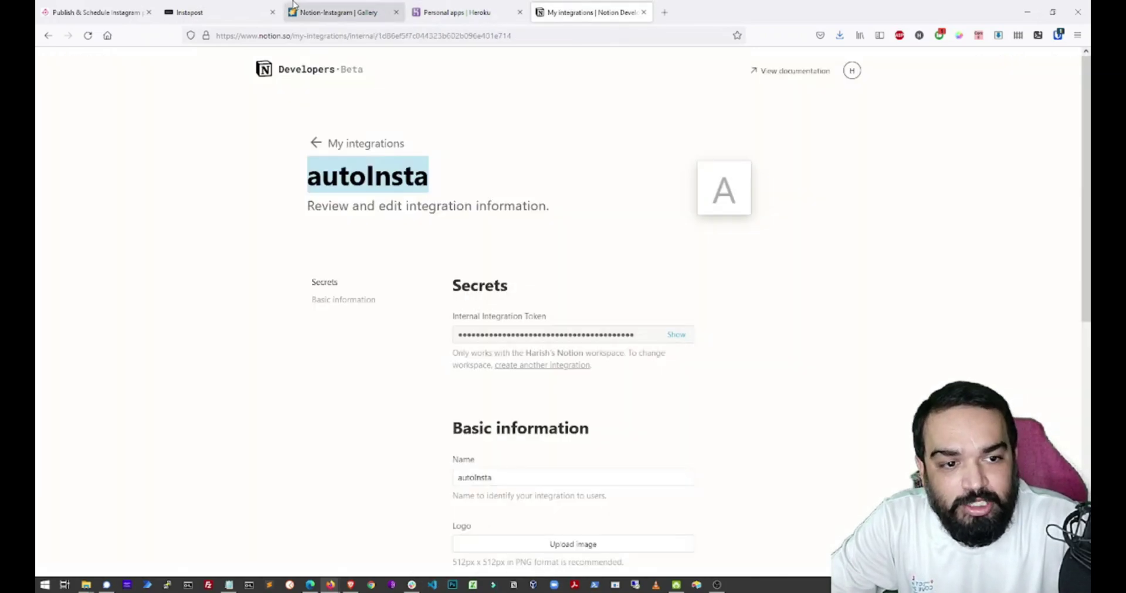
# Scroll the setup guide to 4. Deployment > Heroku and follow the Heroku-One-click link.
pyautogui.click(226, 5)
pyautogui.scroll(-5, 504, 339)
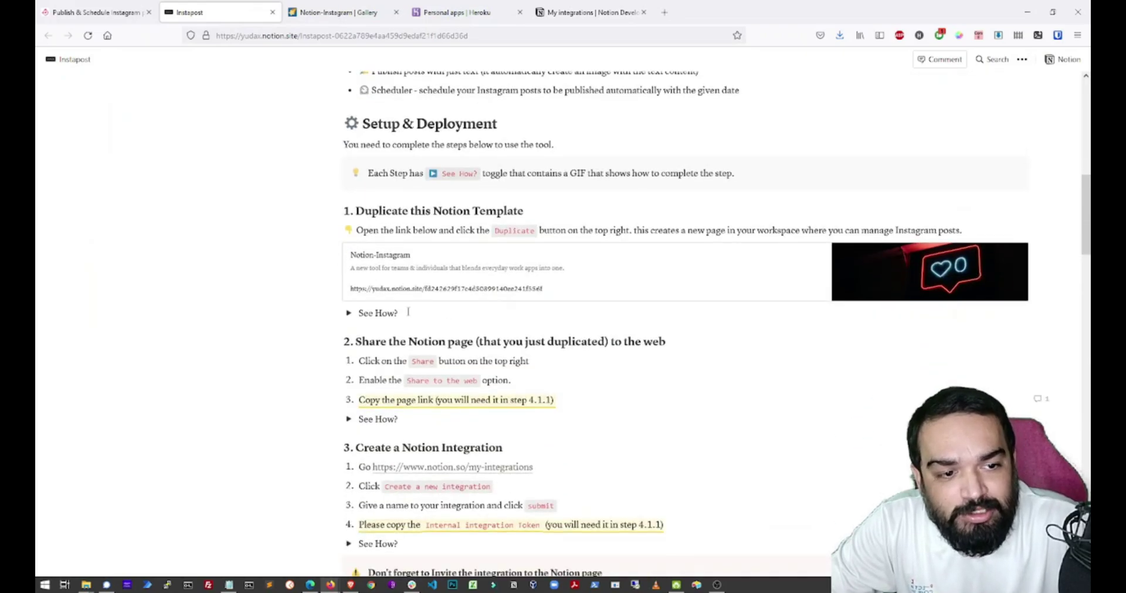
pyautogui.scroll(-2, 397, 289)
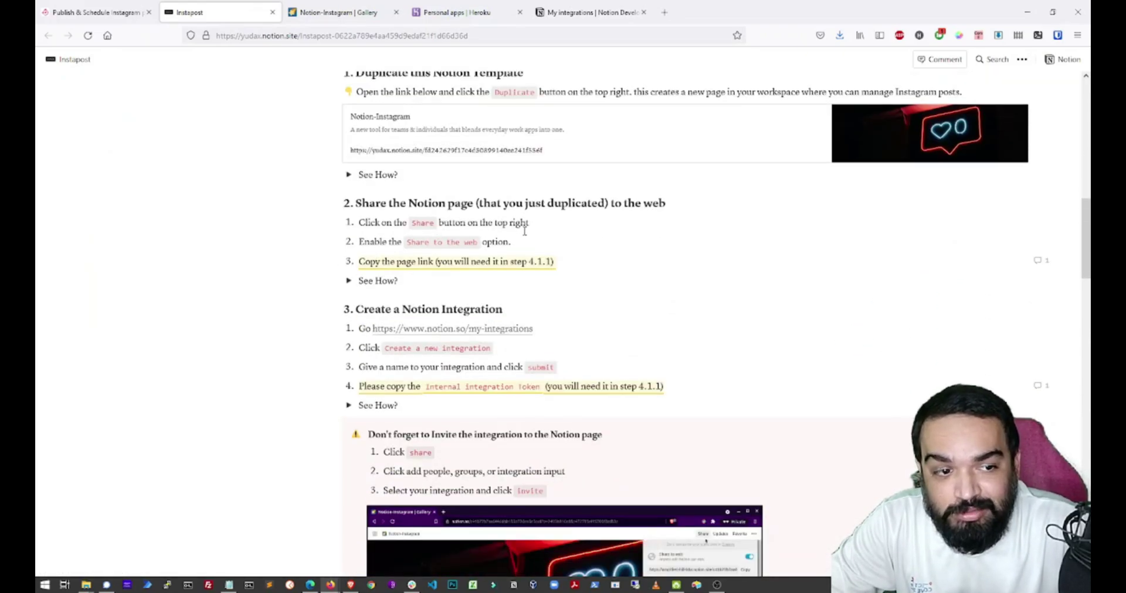
pyautogui.scroll(-2, 511, 319)
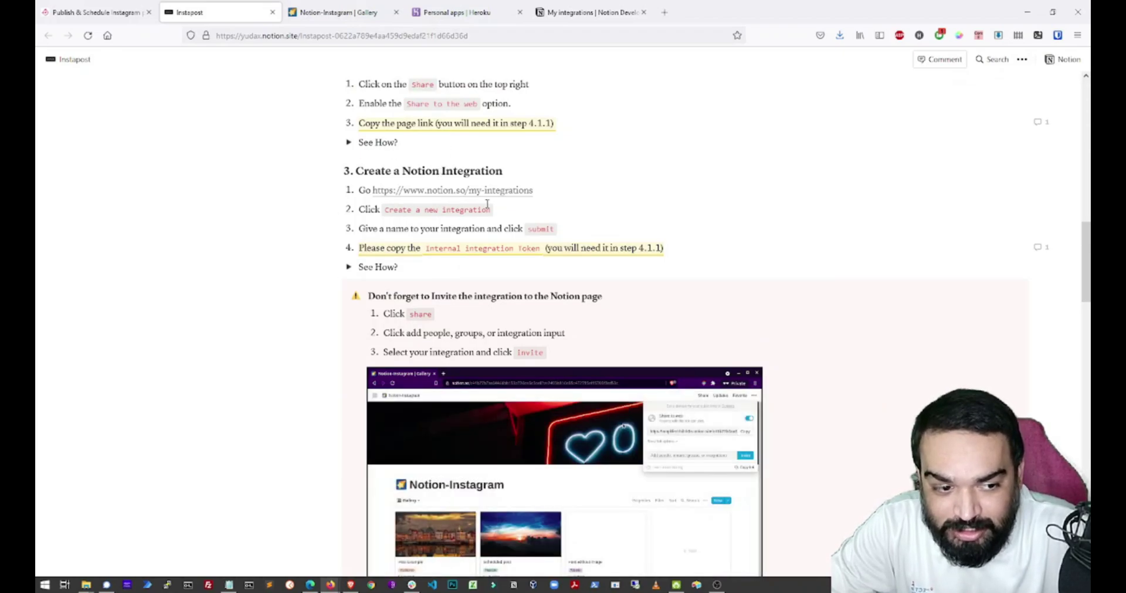
pyautogui.scroll(-3, 444, 147)
pyautogui.scroll(-2, 486, 205)
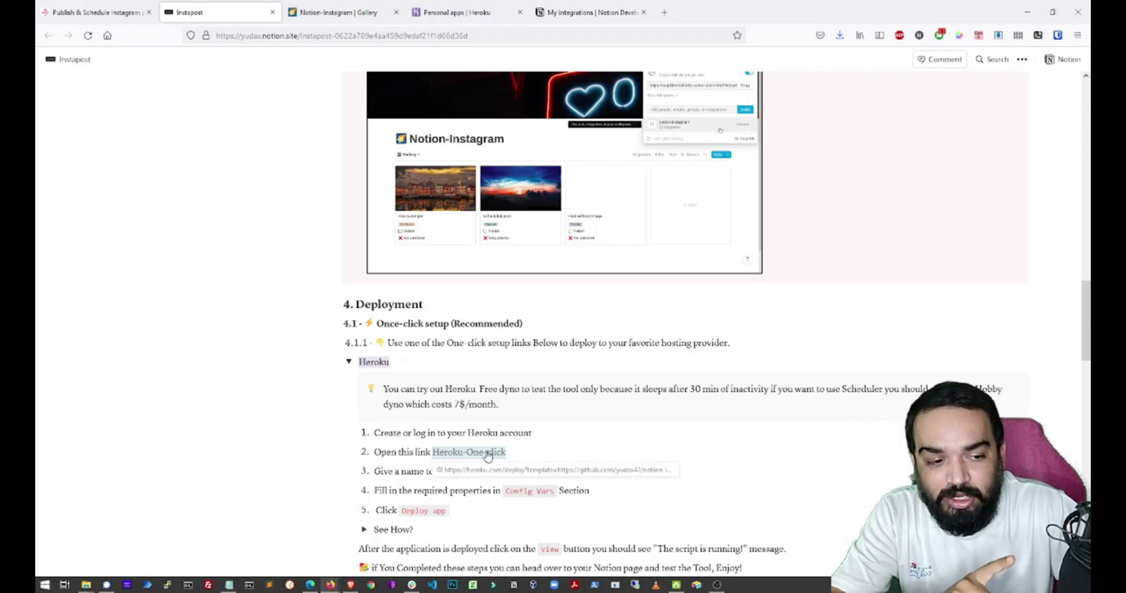
pyautogui.click(486, 454)
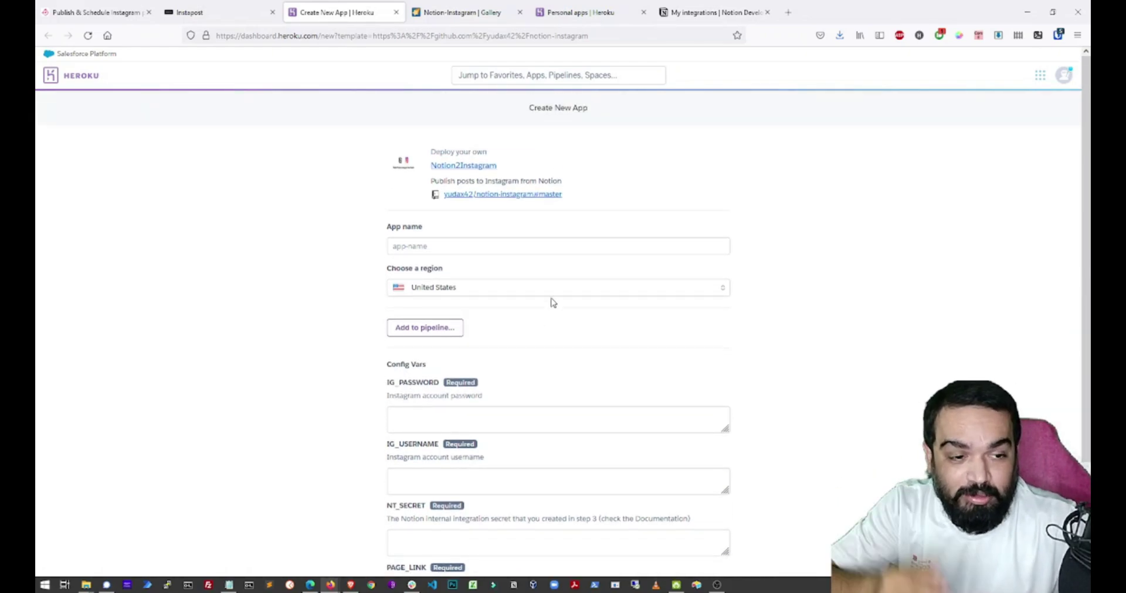
# Name the new Heroku app autoinsta-demo, keeping United States as the region.
pyautogui.click(508, 253)
pyautogui.write('autoInsta')
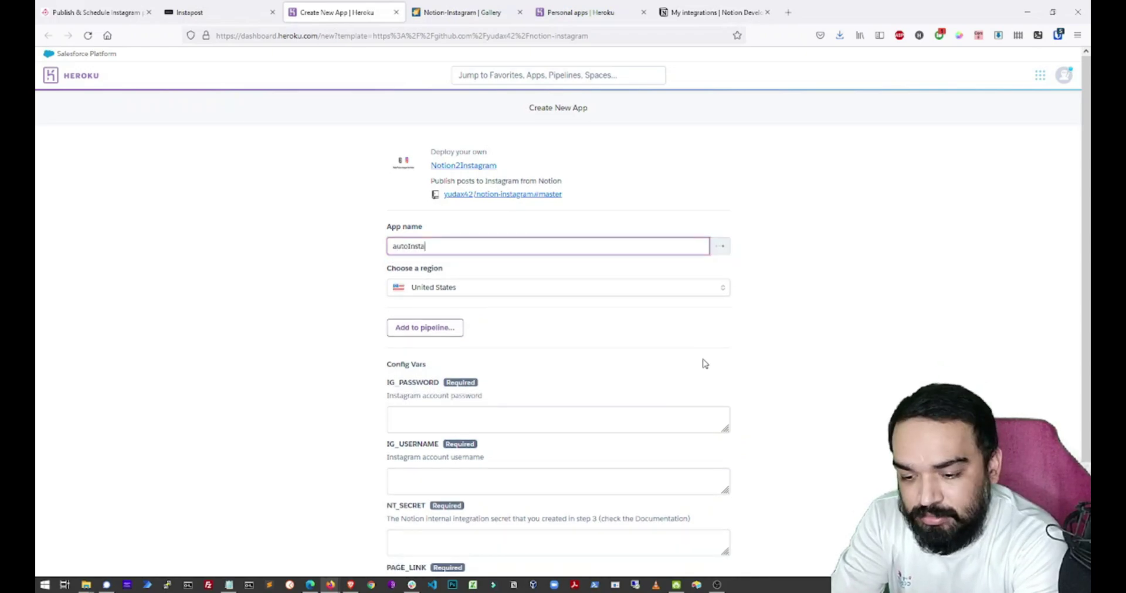
pyautogui.write('demo')
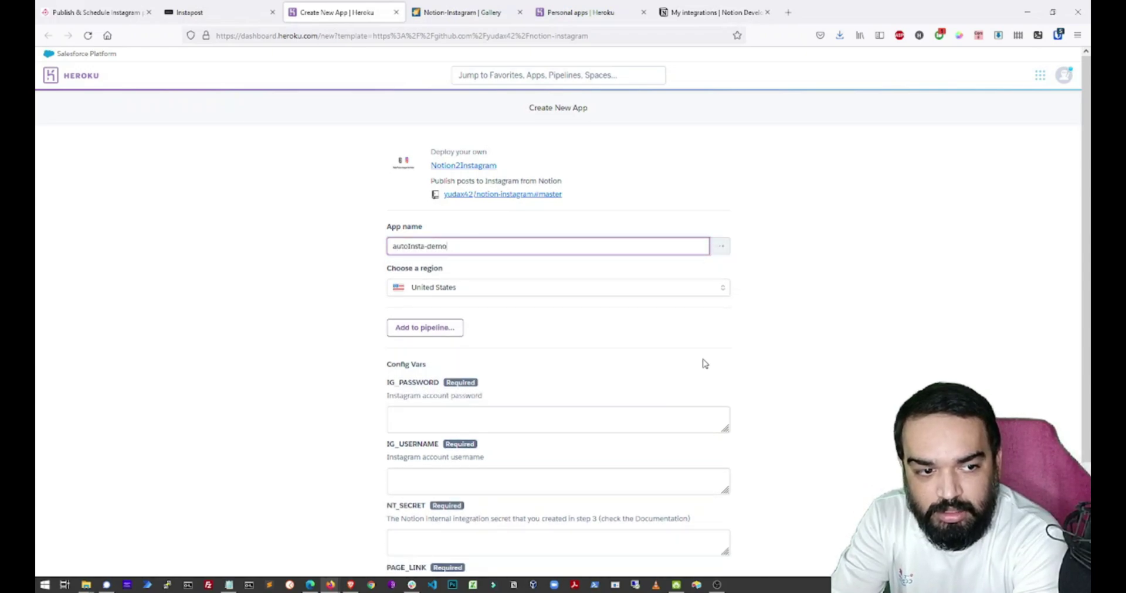
pyautogui.press('Tab')
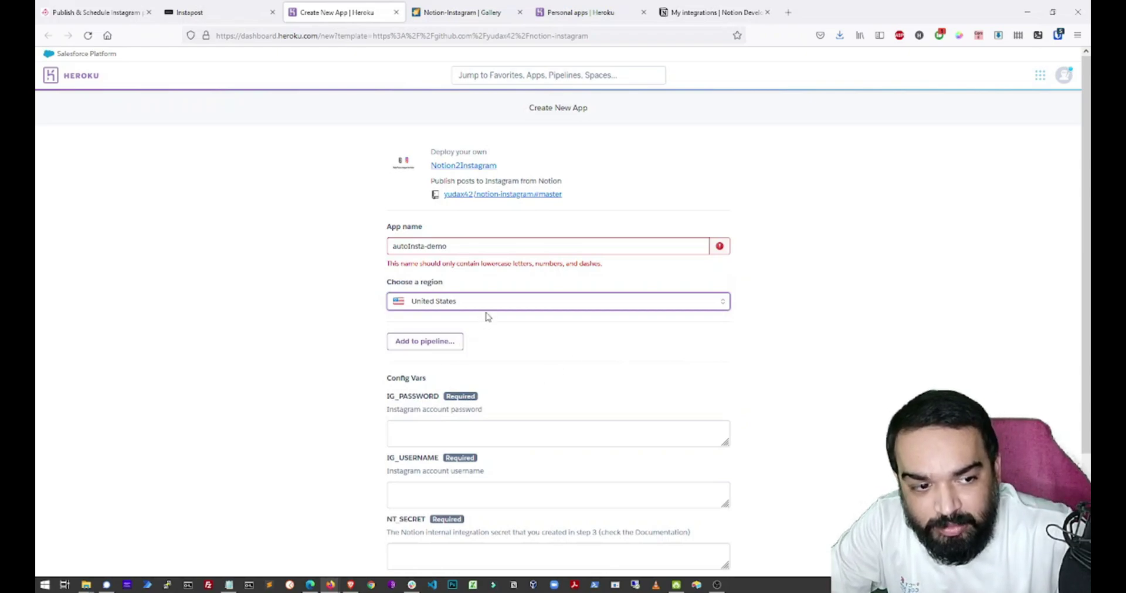
pyautogui.click(492, 305)
pyautogui.click(493, 304)
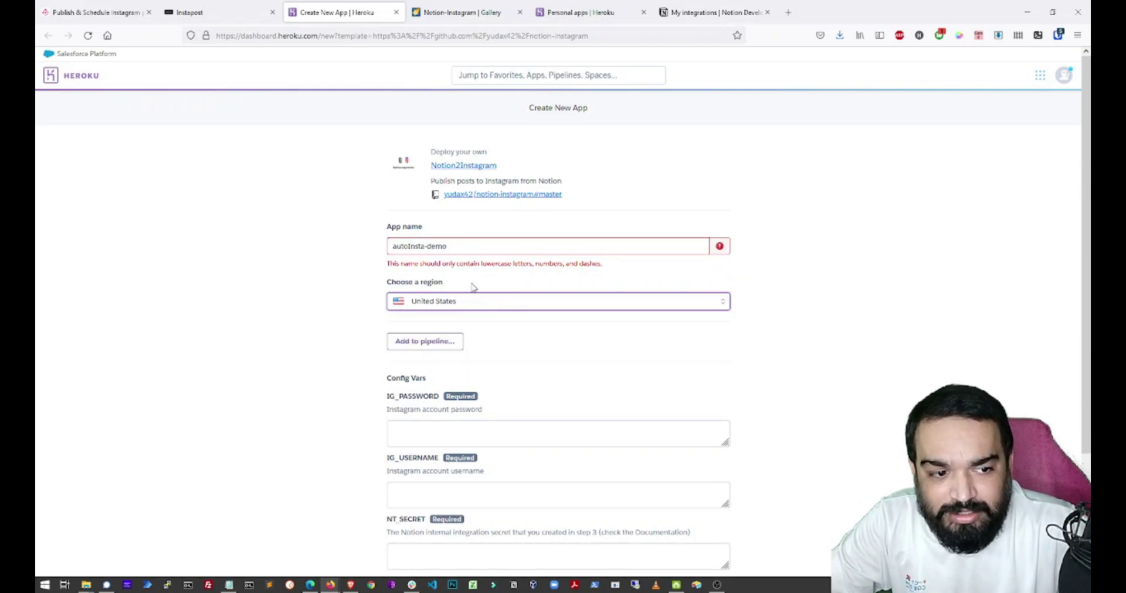
pyautogui.click(410, 247)
pyautogui.write('i')
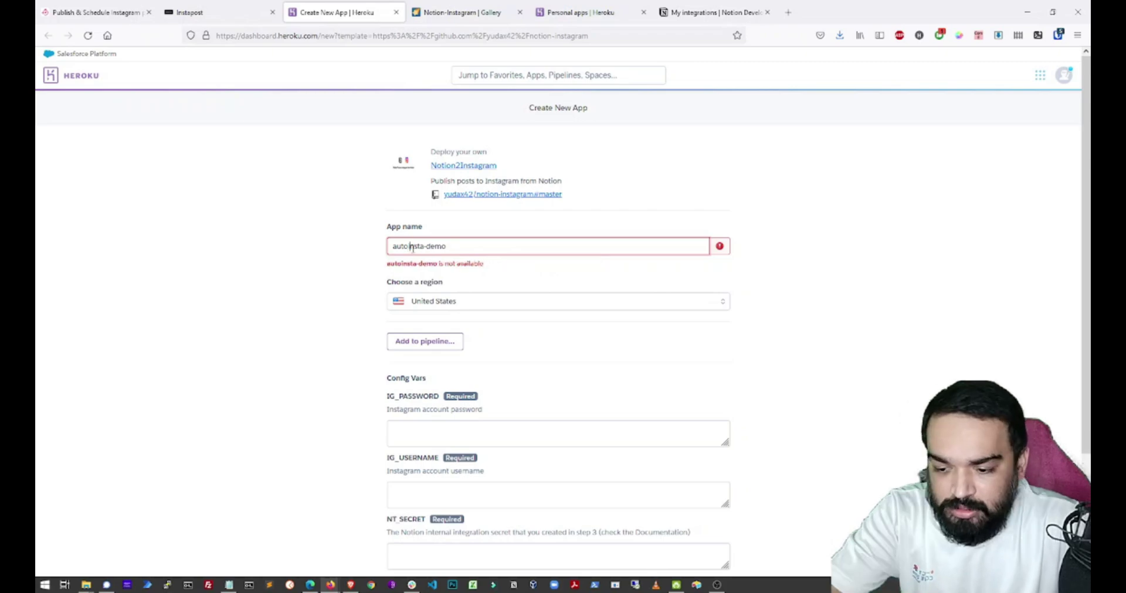
pyautogui.scroll(-3, 554, 421)
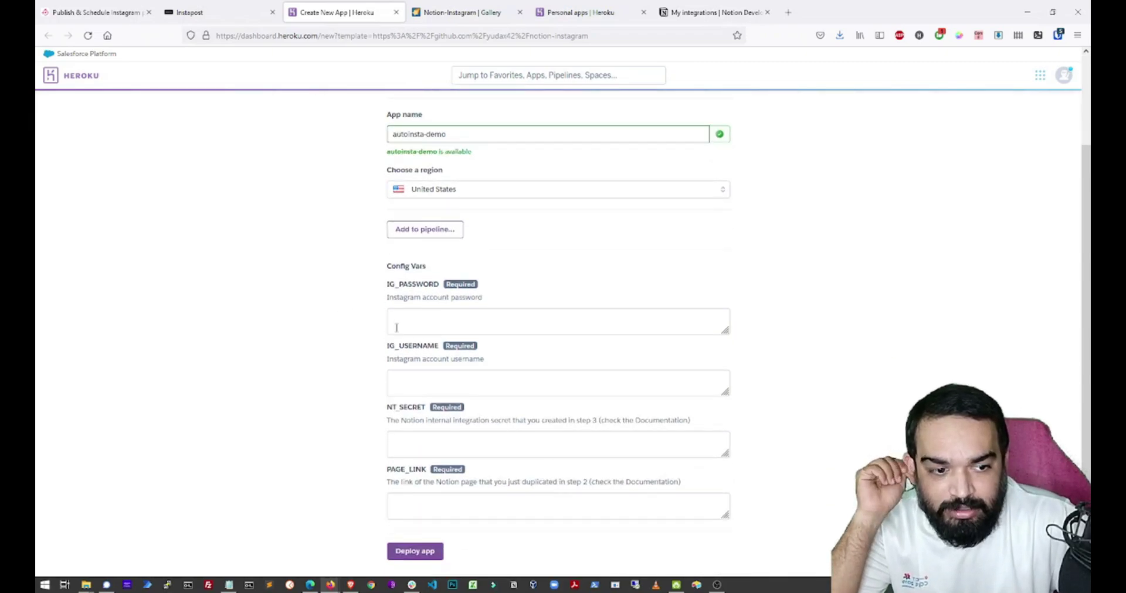
# Go through the Instagram login fields and paste the gallery's public share link into PAGE_LINK.
pyautogui.click(396, 326)
pyautogui.click(396, 380)
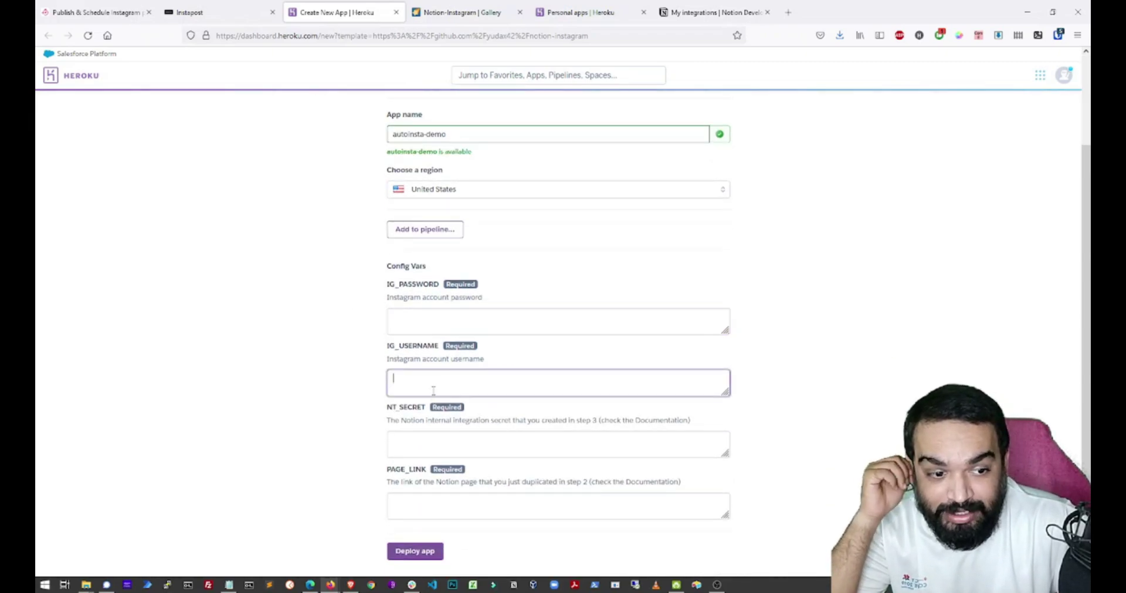
pyautogui.click(439, 437)
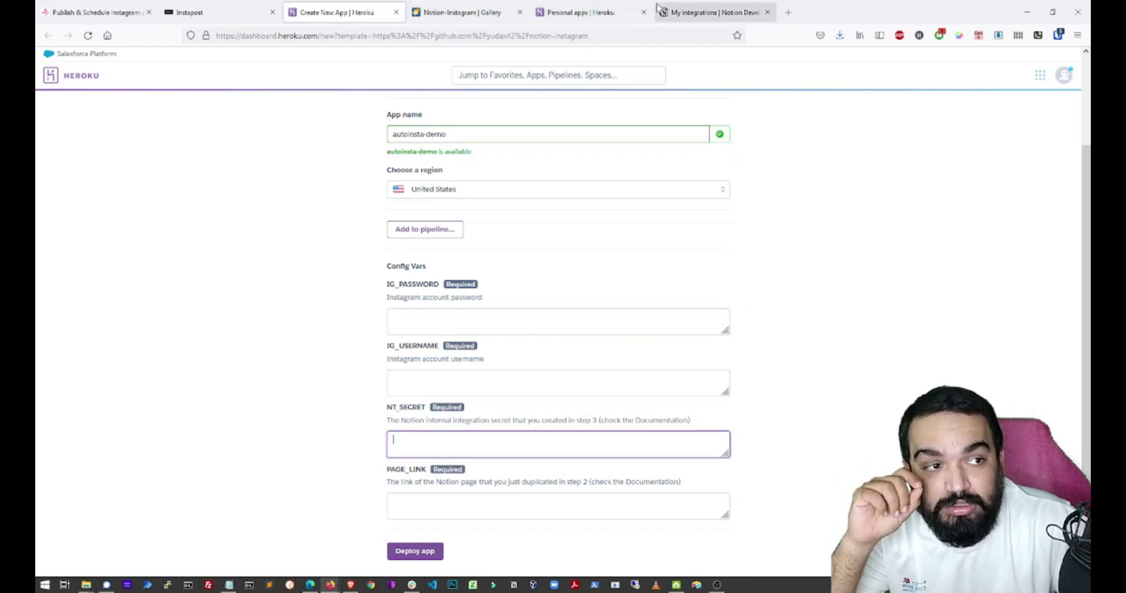
pyautogui.click(675, 12)
pyautogui.click(326, 5)
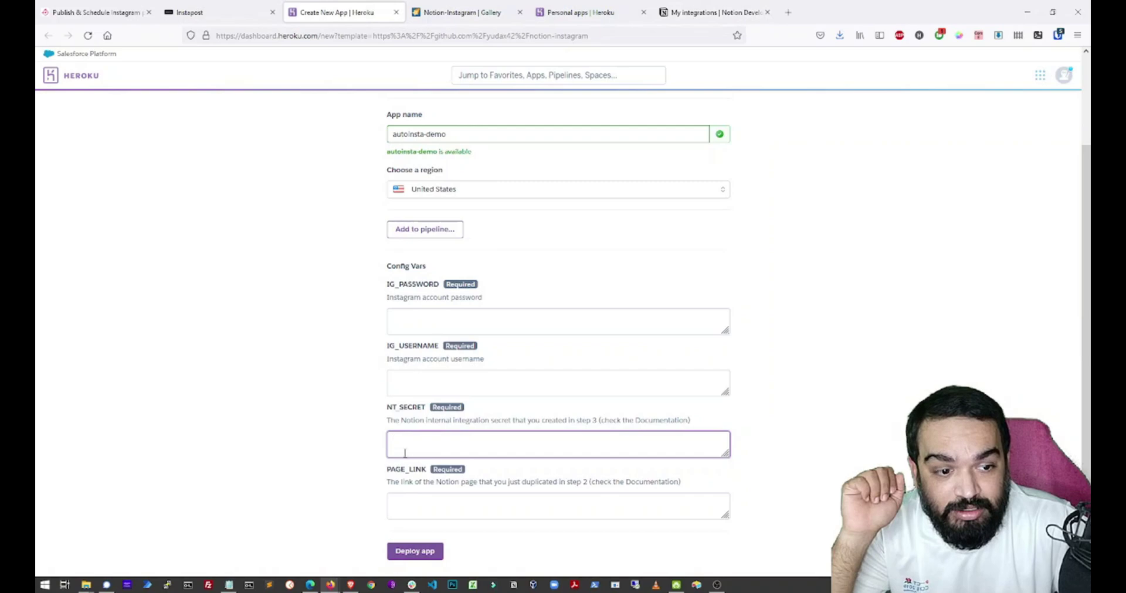
pyautogui.click(419, 501)
pyautogui.click(503, 13)
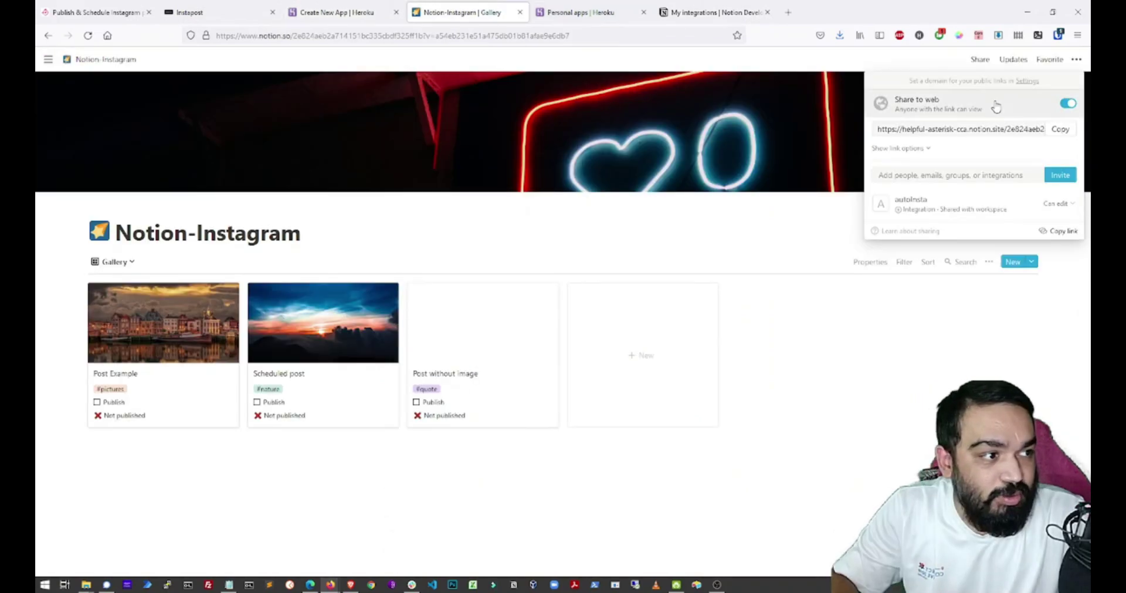
pyautogui.click(1058, 129)
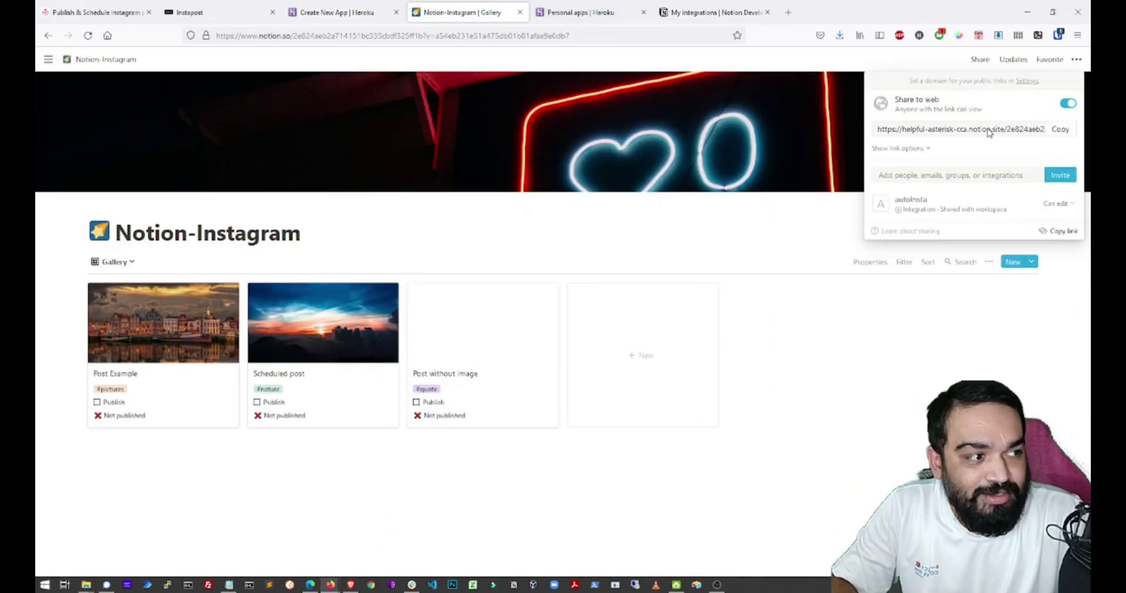
pyautogui.click(328, 12)
pyautogui.write('https://helpful-asterisk-cca.notion.site/2e824aeb2a714151bc335cbdf325ff1b?v=a54eb231e51a475db01b81afae9e6db7')
# Paste the autoInsta integration's secret token into NT_SECRET and deploy the app.
pyautogui.click(445, 437)
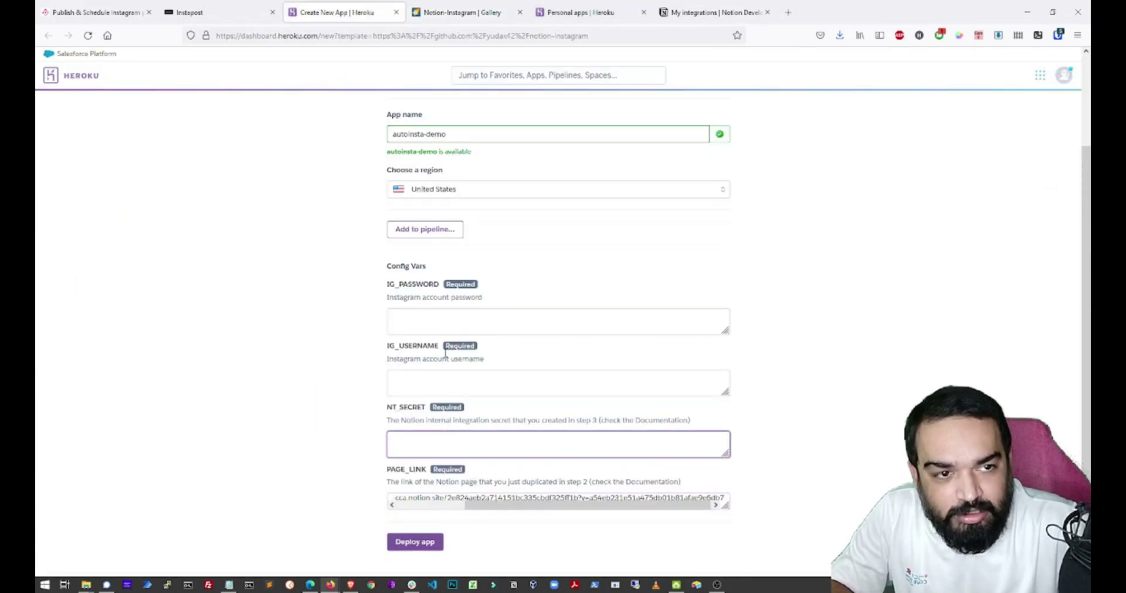
pyautogui.click(671, 13)
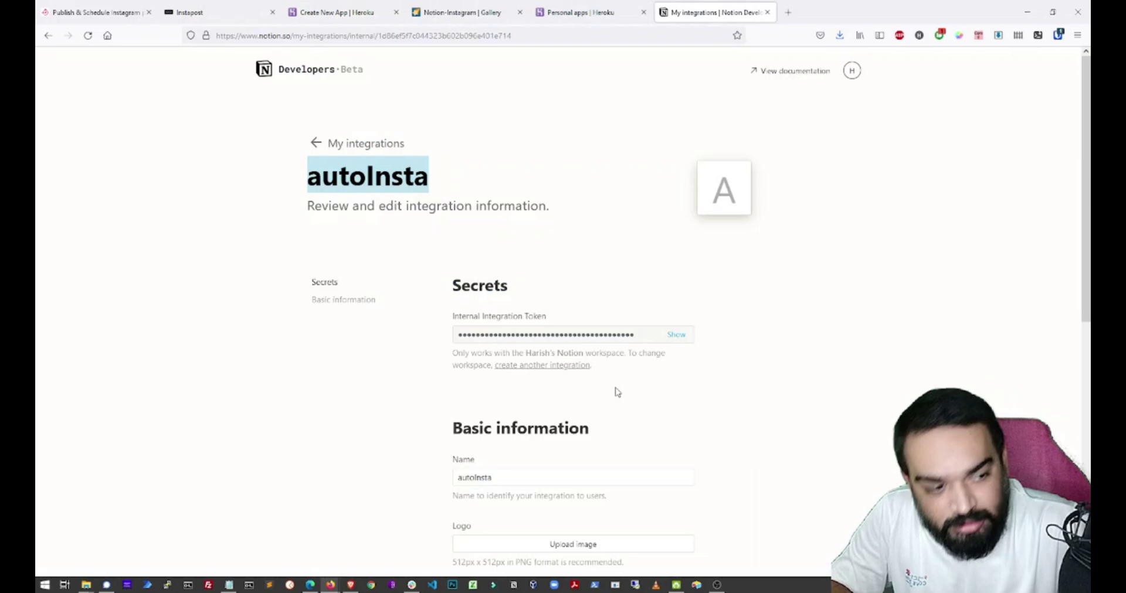
pyautogui.click(678, 334)
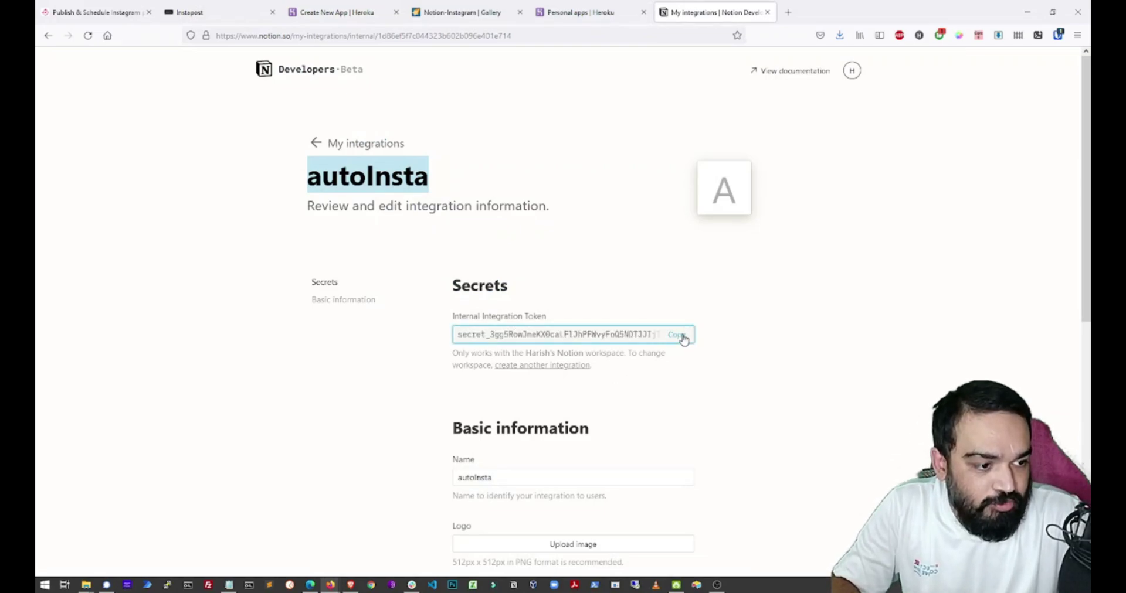
pyautogui.click(682, 335)
pyautogui.click(339, 12)
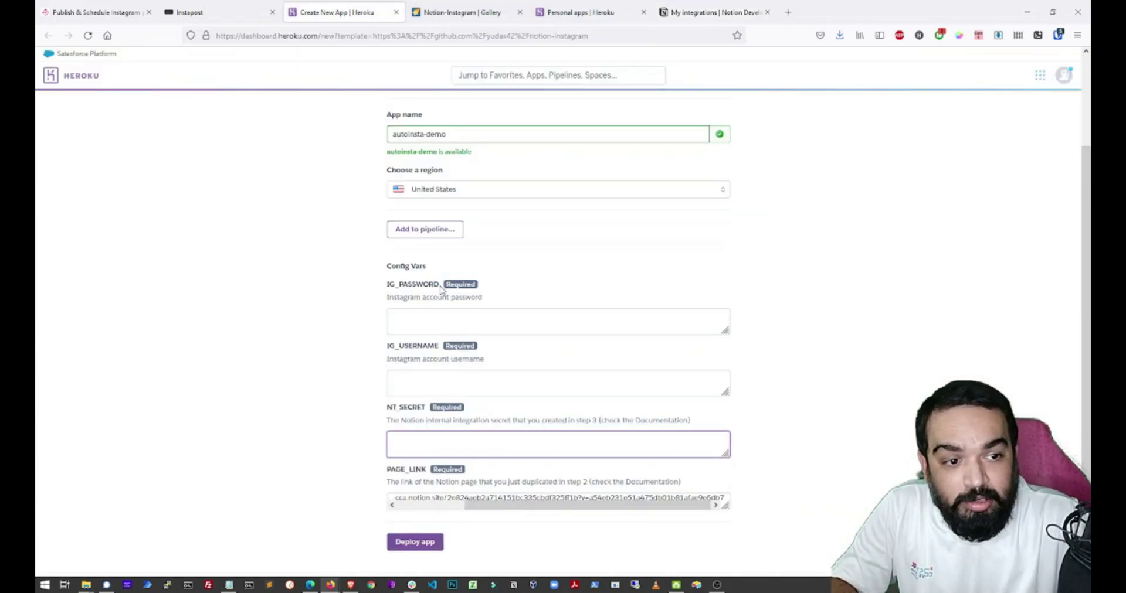
pyautogui.hotkey('ctrl', 'v')
pyautogui.click(439, 384)
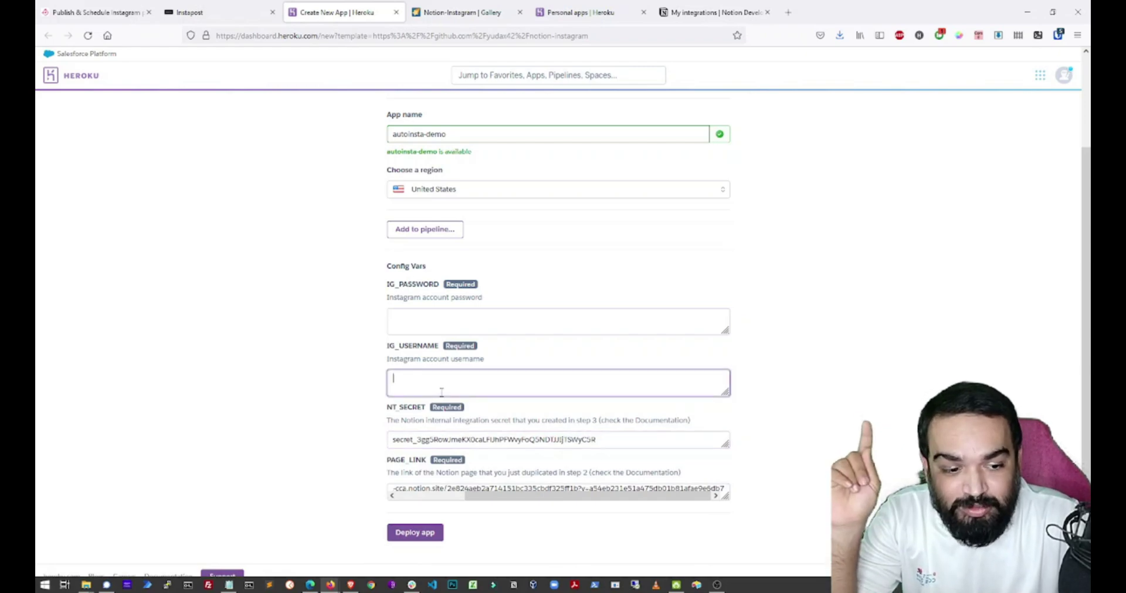
pyautogui.scroll(-1, 441, 392)
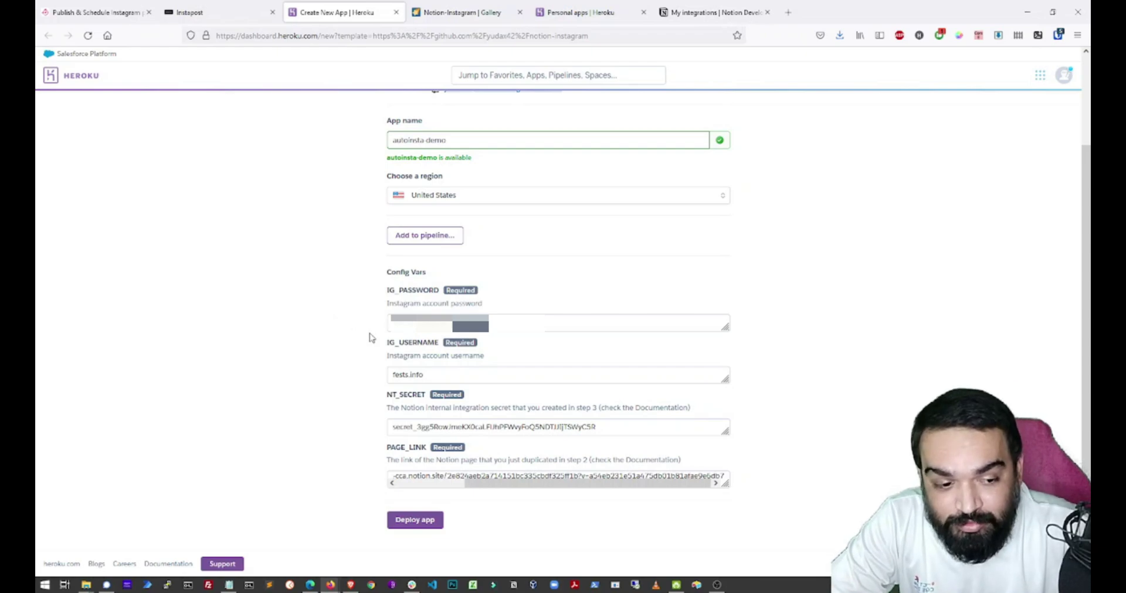
pyautogui.scroll(-1, 519, 476)
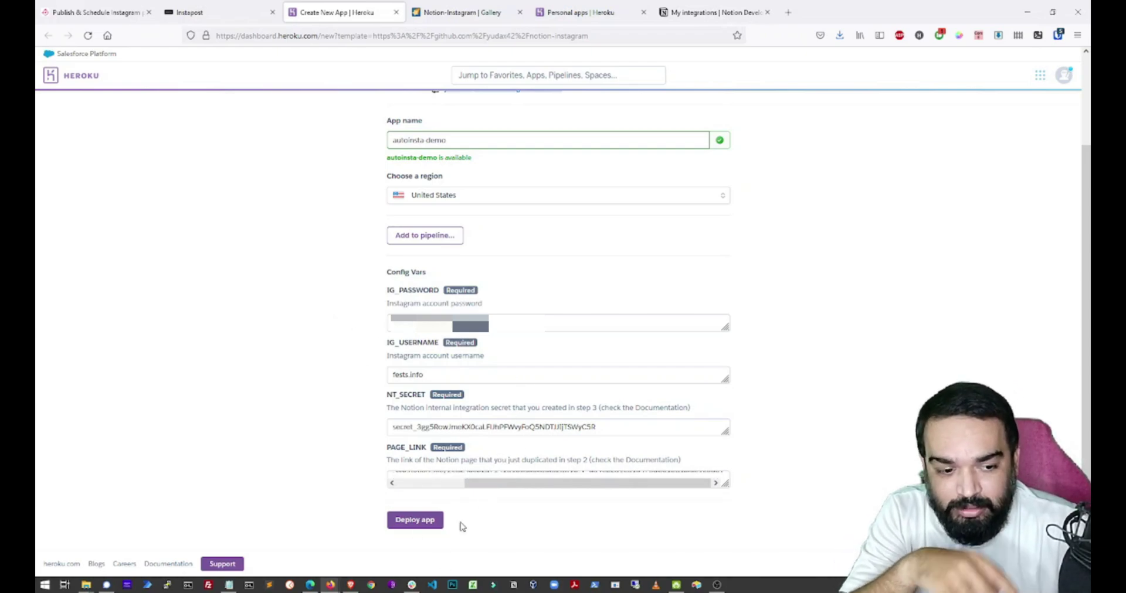
pyautogui.click(434, 526)
# Let the autoinsta-demo deploy finish and view the live app reporting the script is running.
pyautogui.scroll(-2, 536, 496)
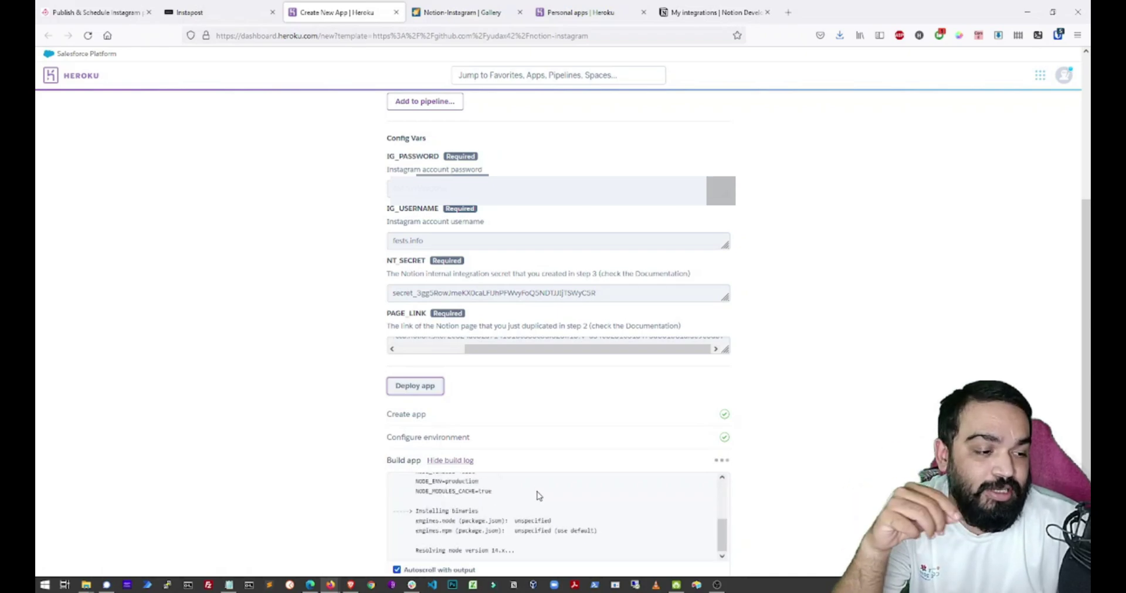
pyautogui.scroll(-2, 536, 496)
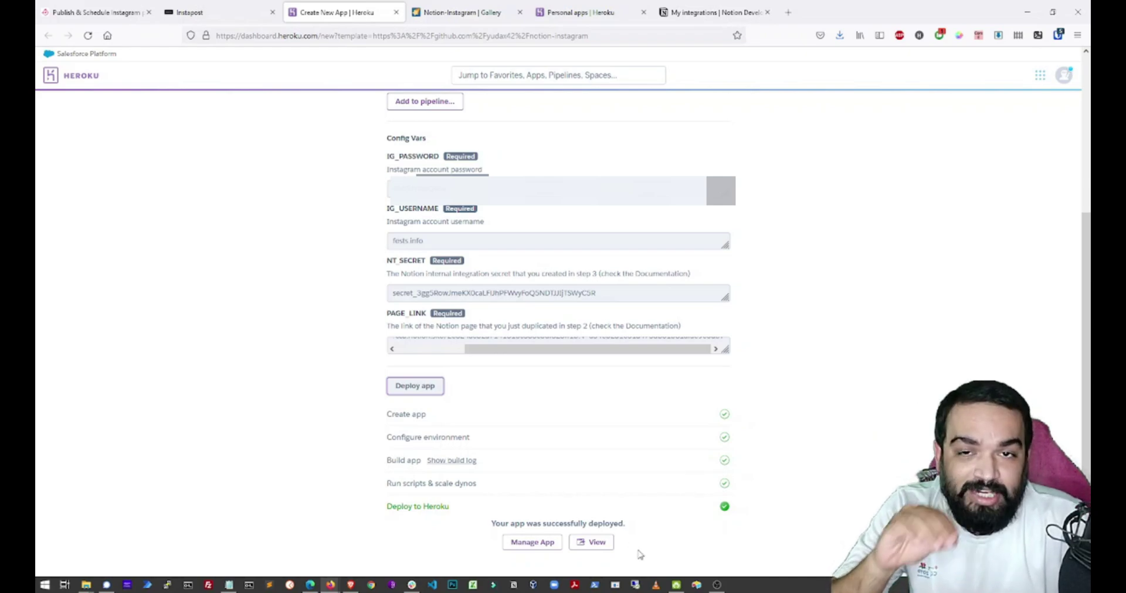
pyautogui.scroll(-1, 785, 486)
pyautogui.click(598, 500)
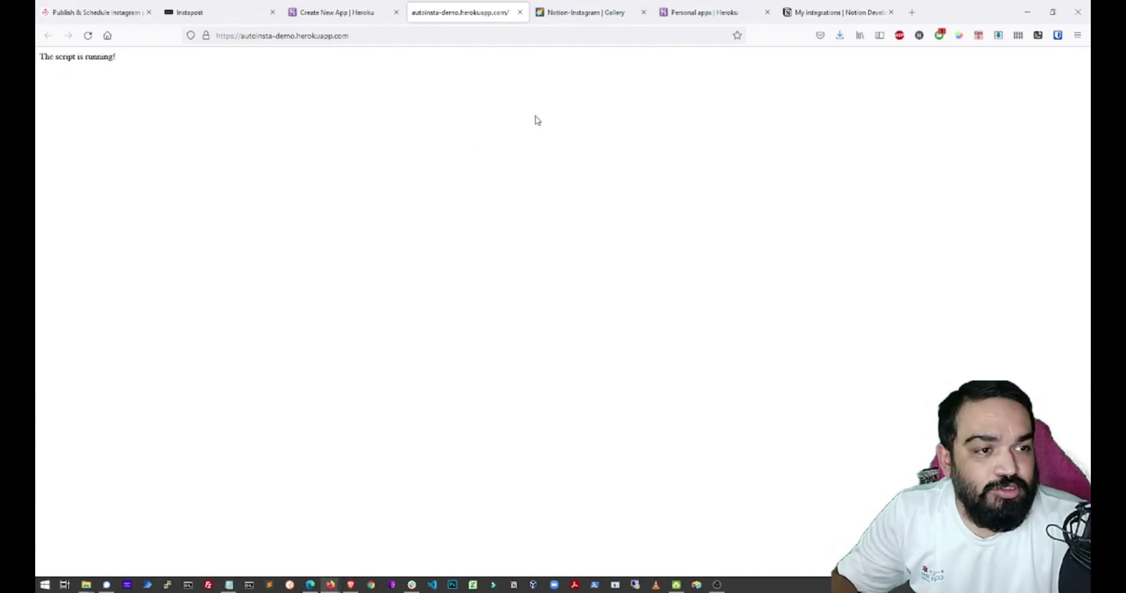
pyautogui.click(564, 13)
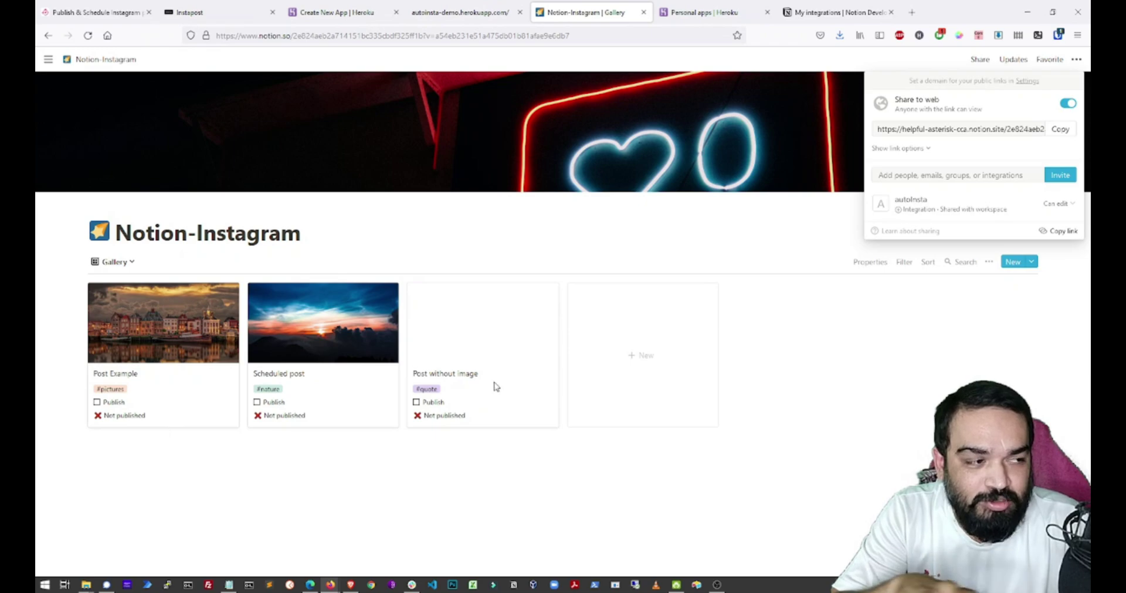
# Clear the schedule date on the Post Example page.
pyautogui.click(706, 422)
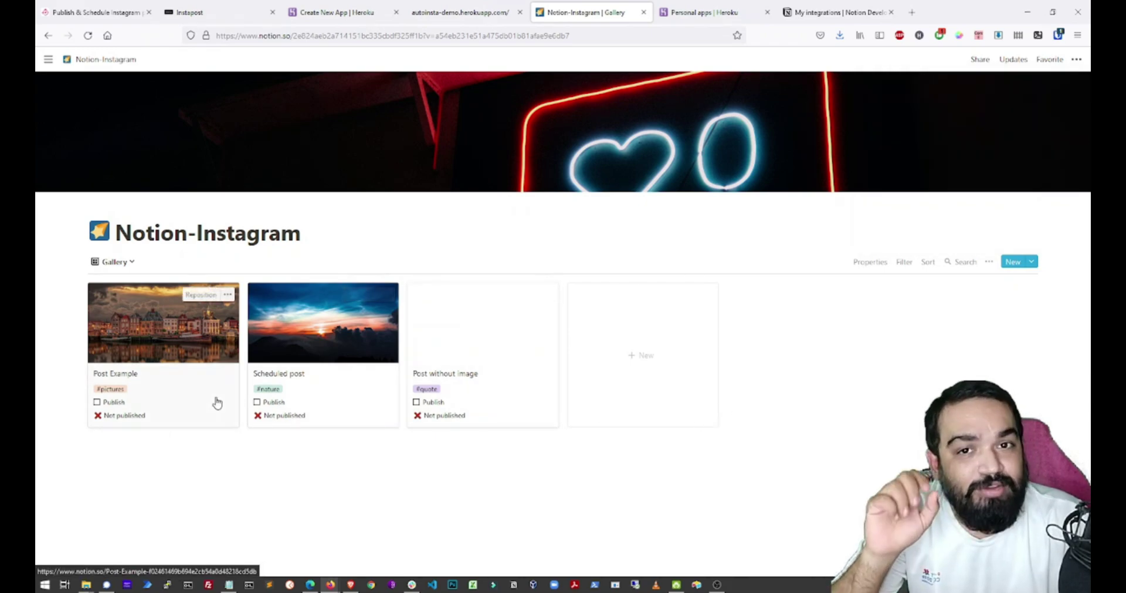
pyautogui.click(174, 386)
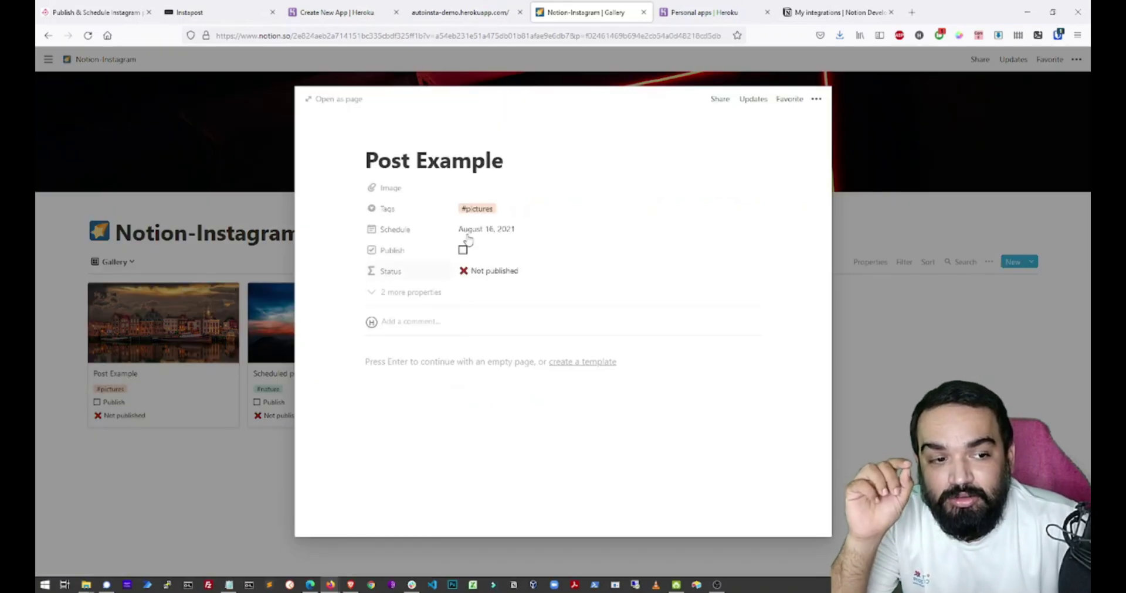
pyautogui.click(484, 230)
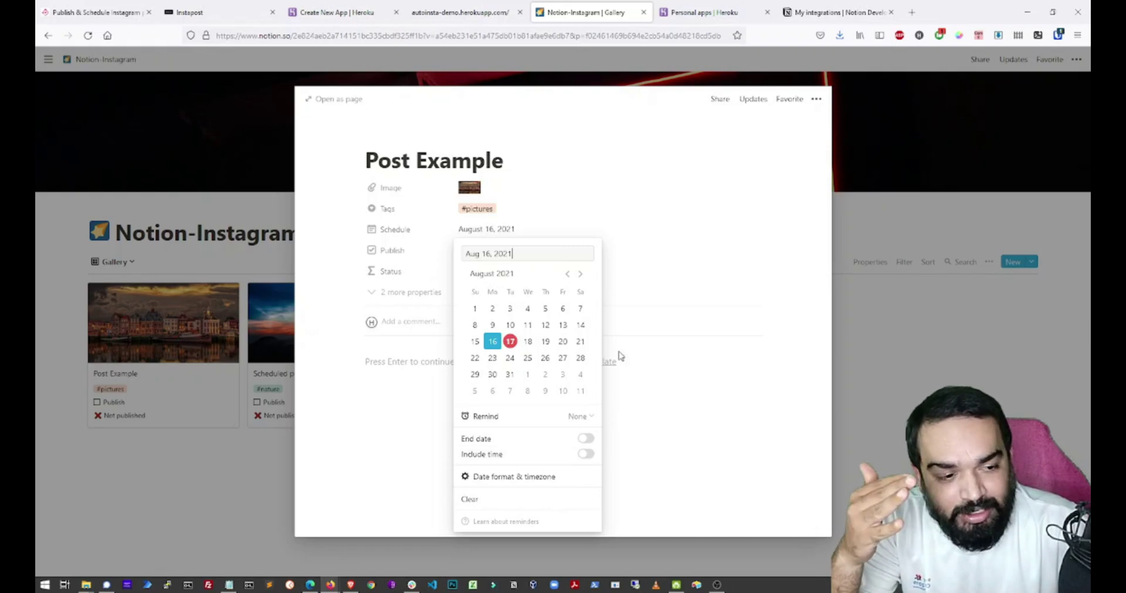
pyautogui.click(470, 500)
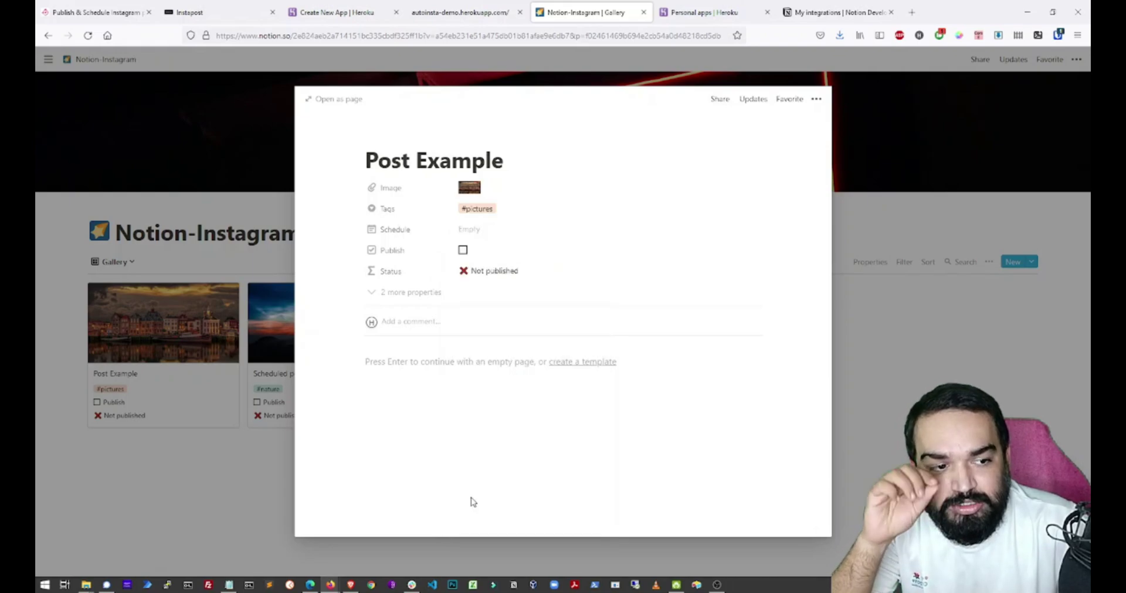
# Clear the Scheduled post's schedule date, then reopen the Post without image page.
pyautogui.click(247, 438)
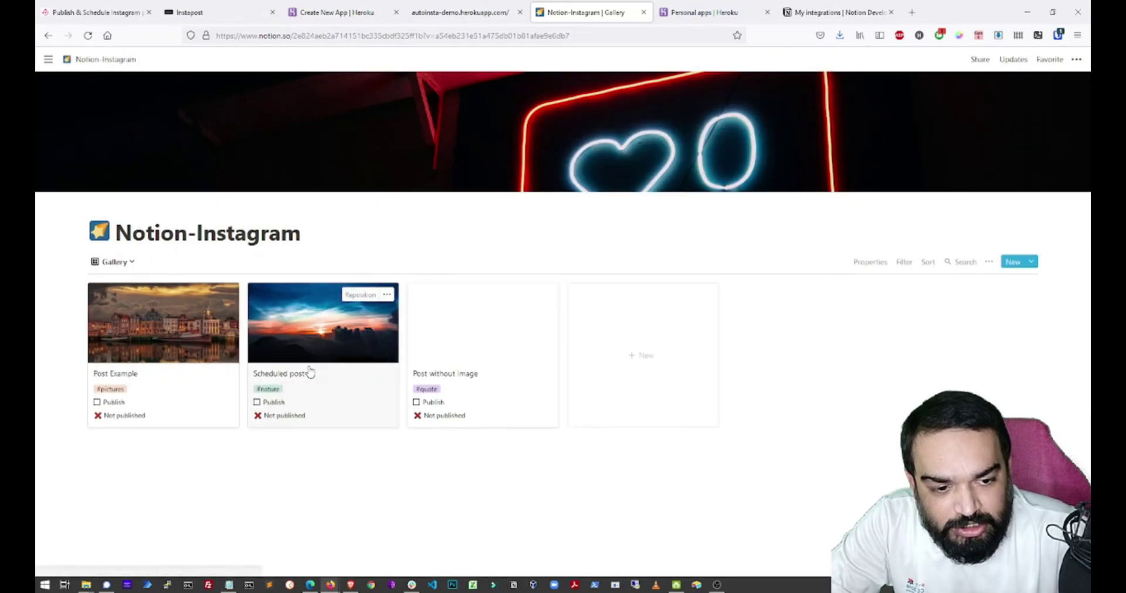
pyautogui.click(311, 372)
pyautogui.click(501, 229)
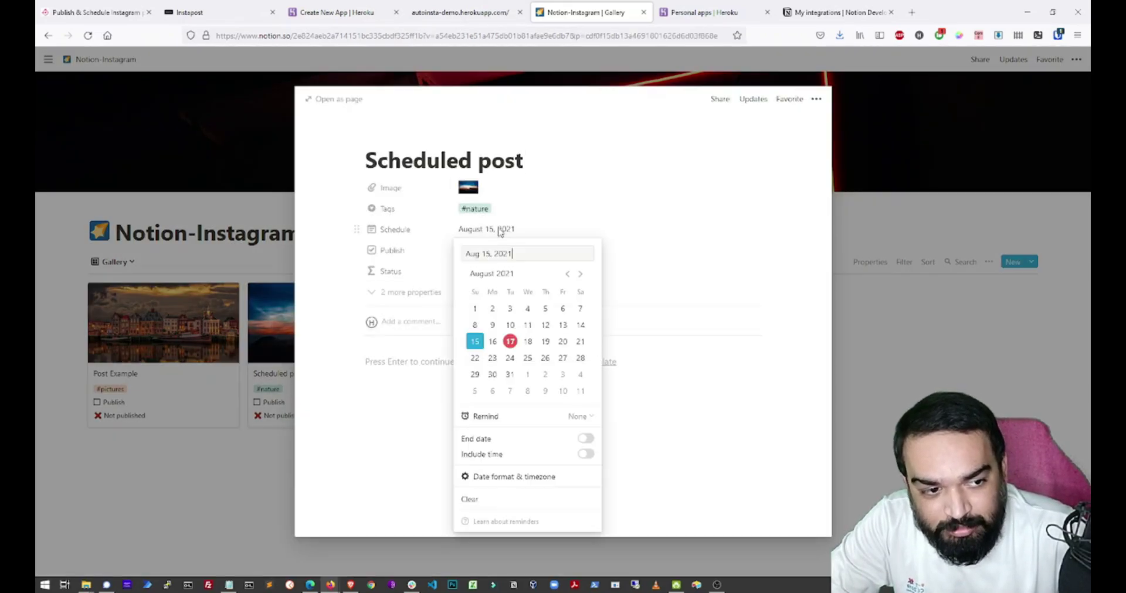
pyautogui.click(482, 503)
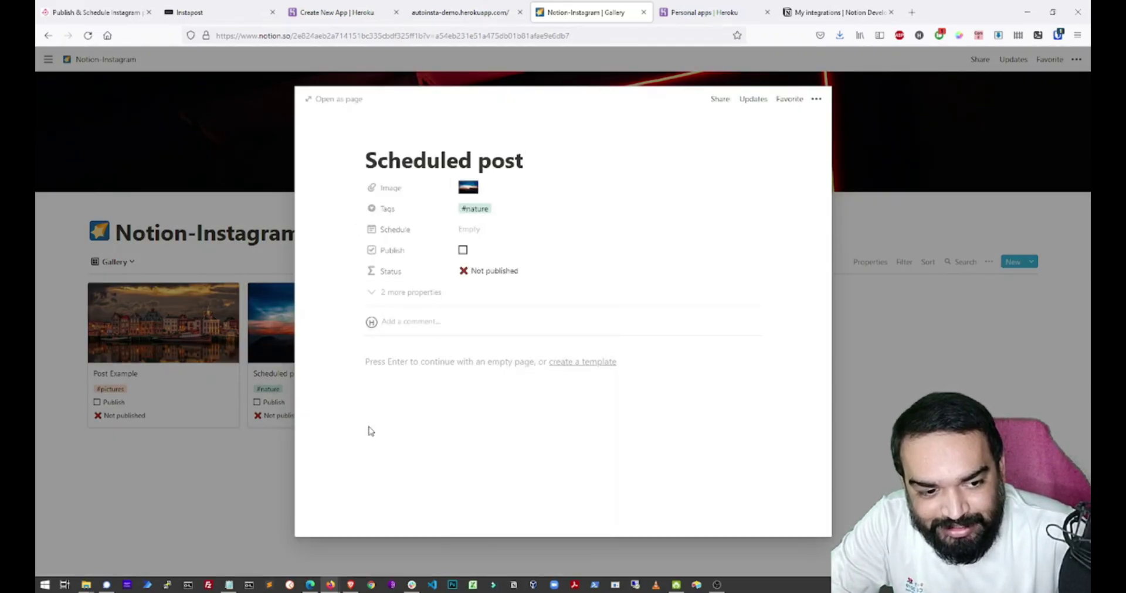
pyautogui.press('Escape')
pyautogui.click(479, 373)
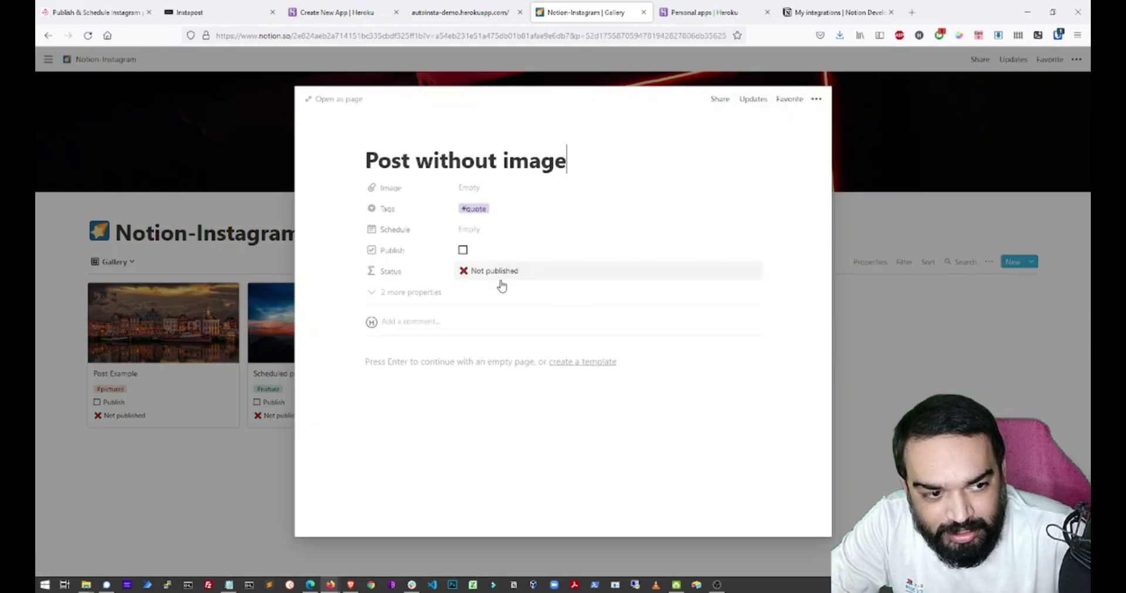
pyautogui.click(226, 496)
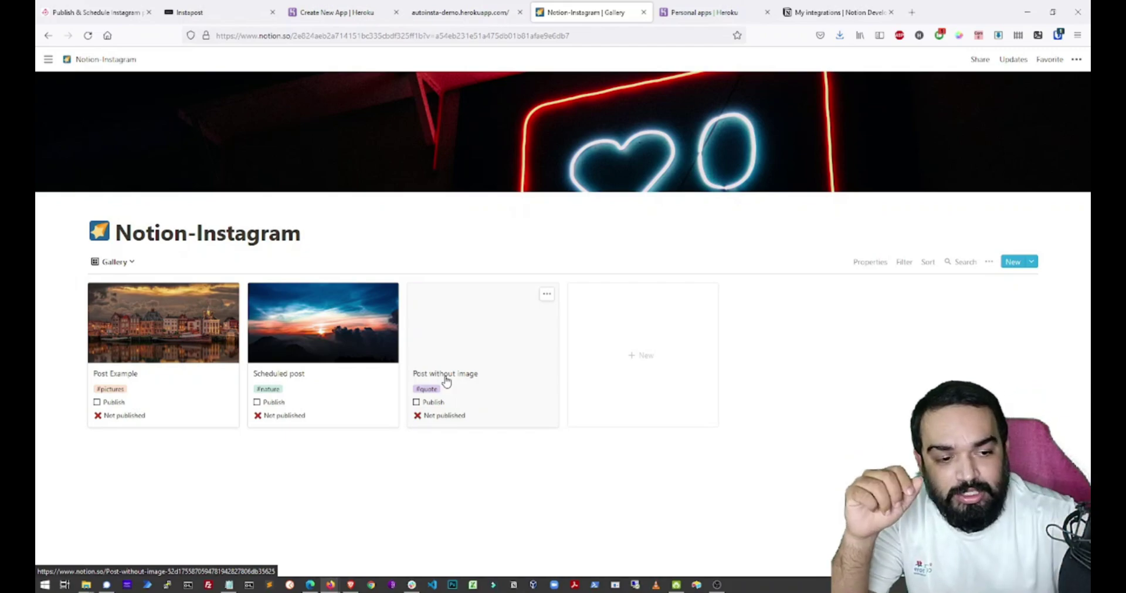
pyautogui.click(446, 381)
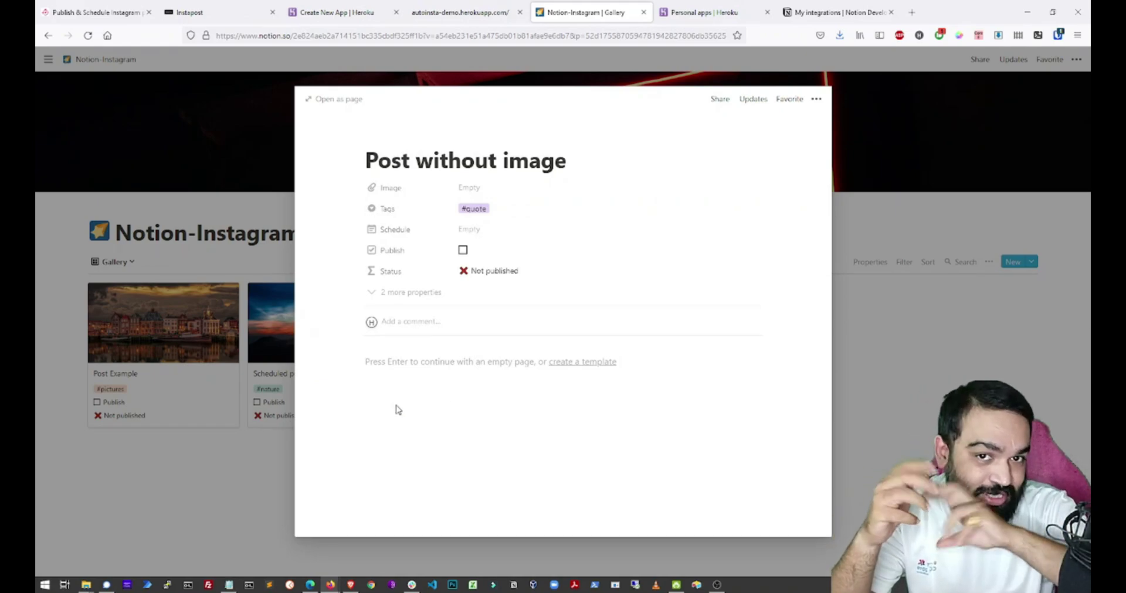
# Load the instagram.com/fests.info profile in a new browser tab.
pyautogui.click(208, 490)
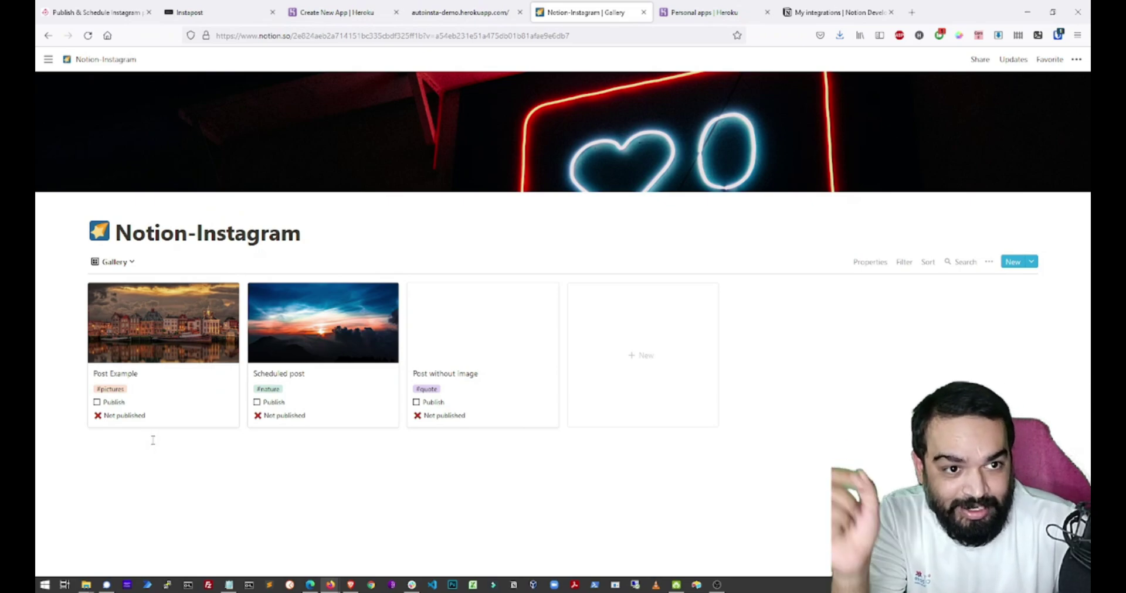
pyautogui.hotkey('ctrl', 't')
pyautogui.write('instagram.com/fests')
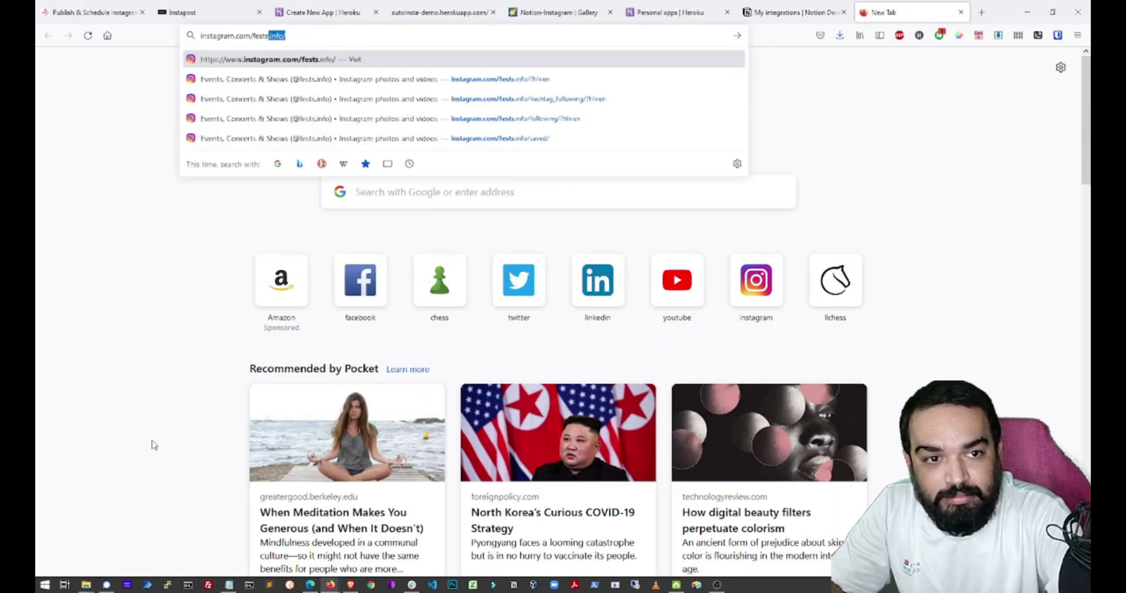
pyautogui.press('Return')
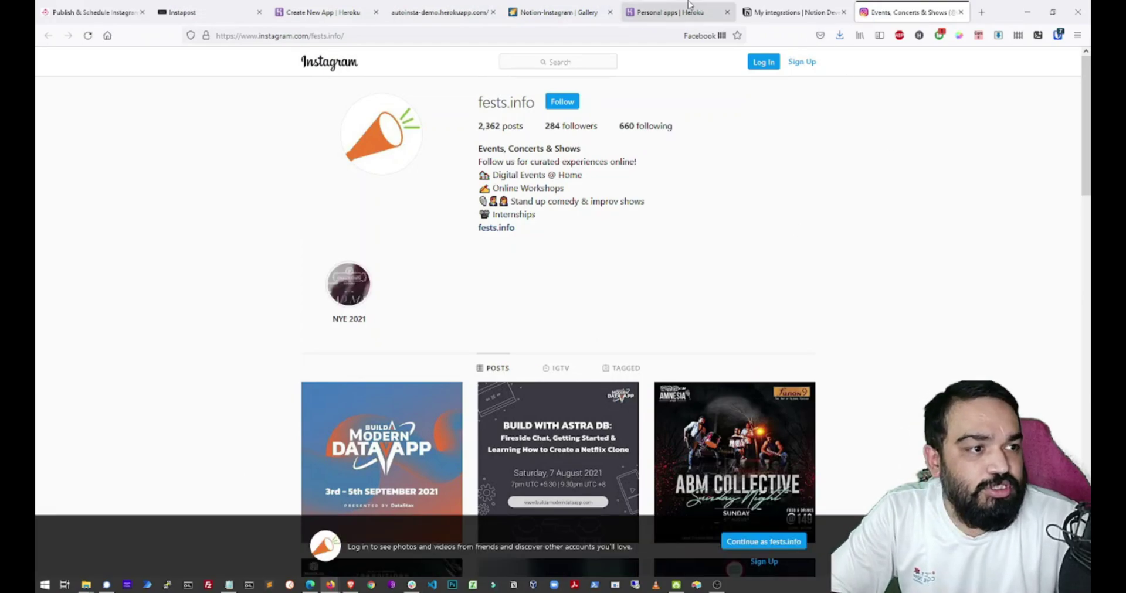
# Tick Publish on Post Example, Scheduled post and Post without image in the gallery.
pyautogui.click(585, 11)
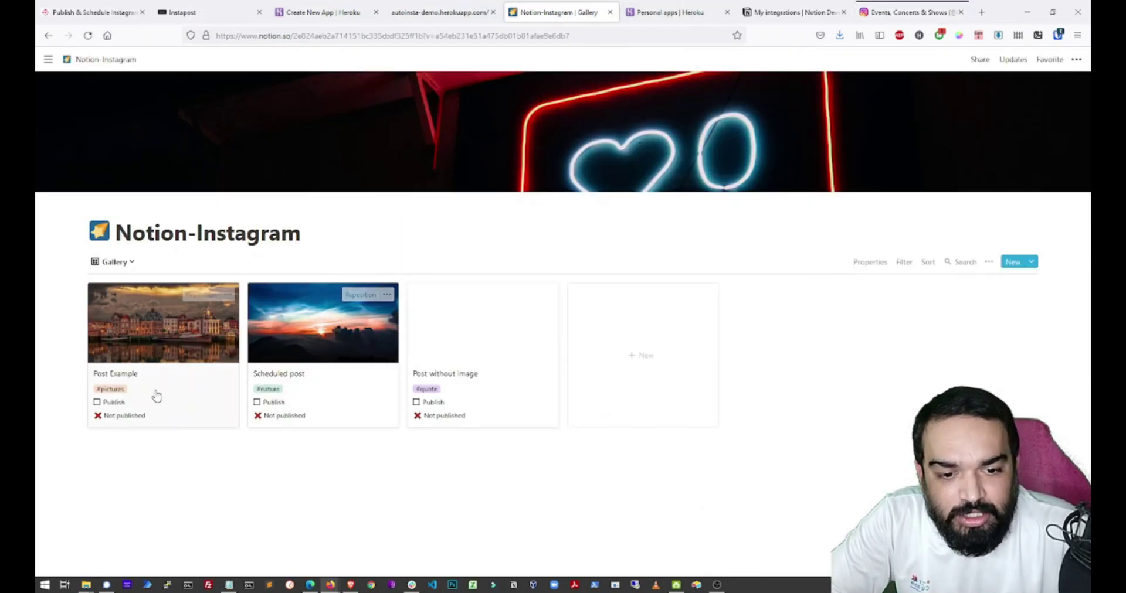
pyautogui.click(97, 403)
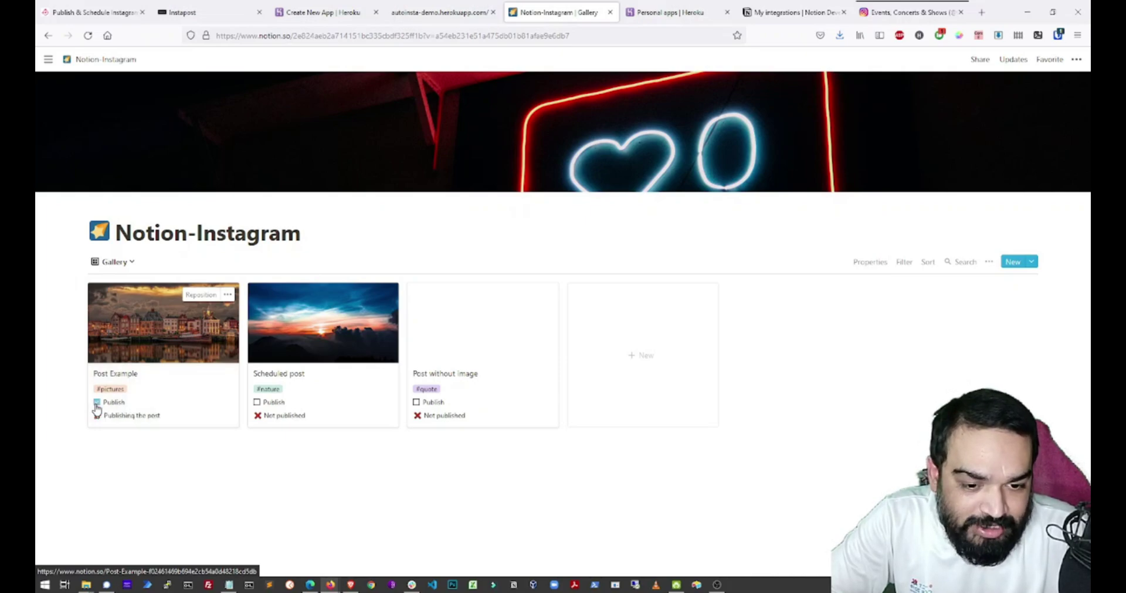
pyautogui.click(257, 402)
pyautogui.click(417, 402)
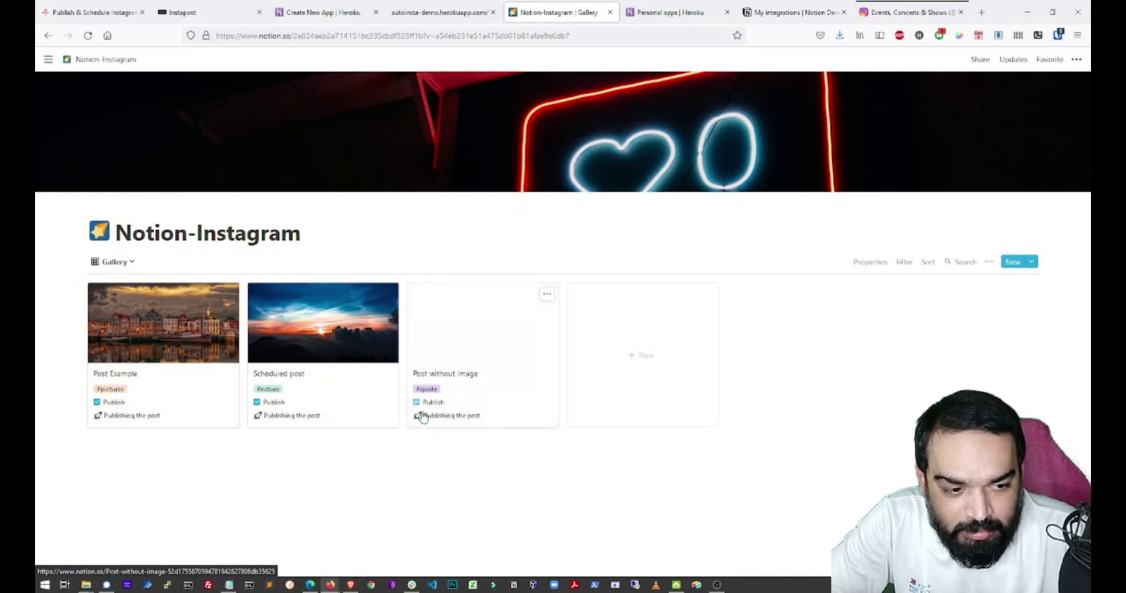
pyautogui.click(885, 13)
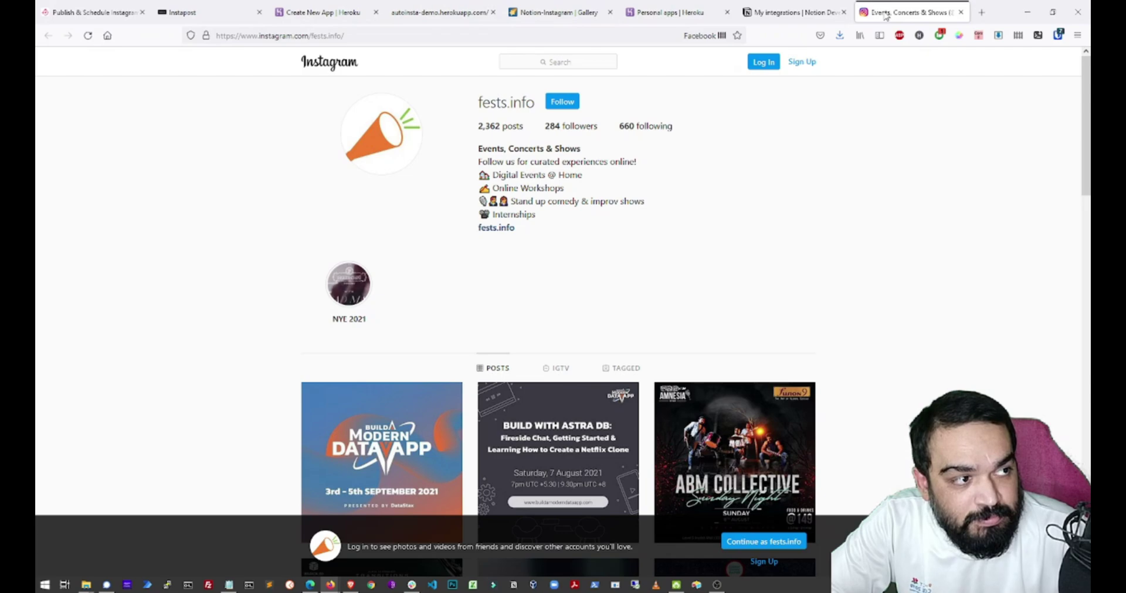
# Reload the Instagram profile and dismiss the login prompt to view the posts grid.
pyautogui.click(88, 35)
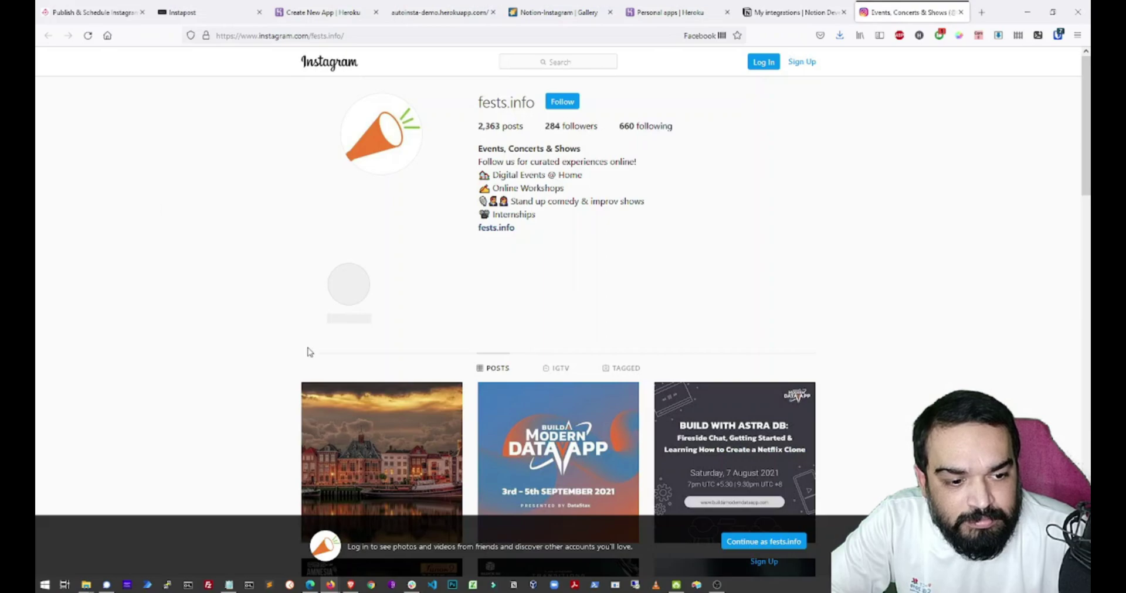
pyautogui.click(333, 392)
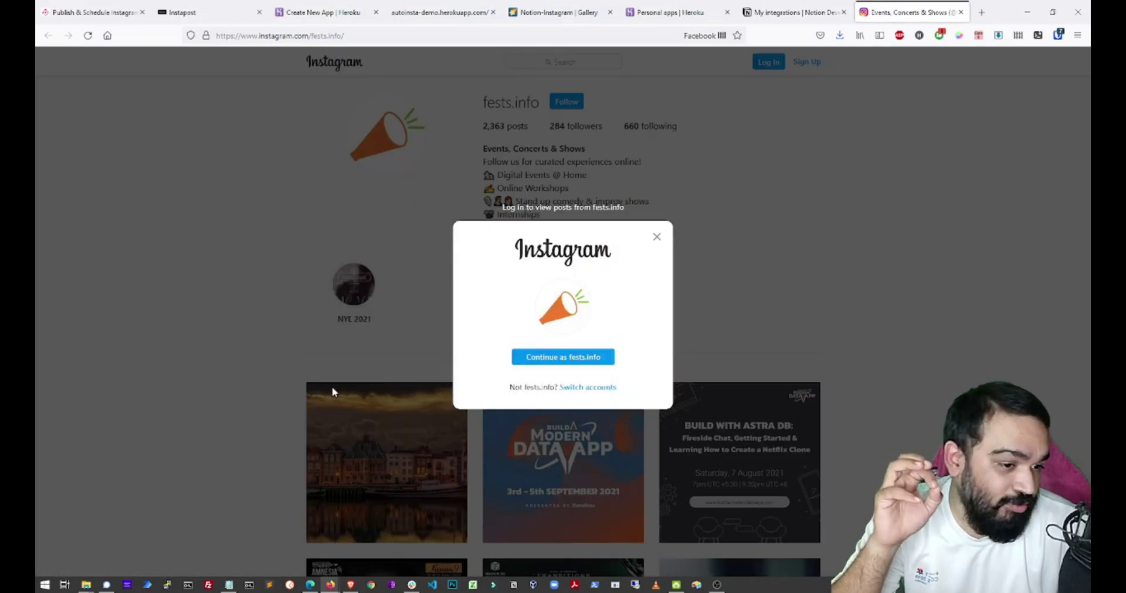
pyautogui.click(657, 237)
pyautogui.scroll(-3, 418, 295)
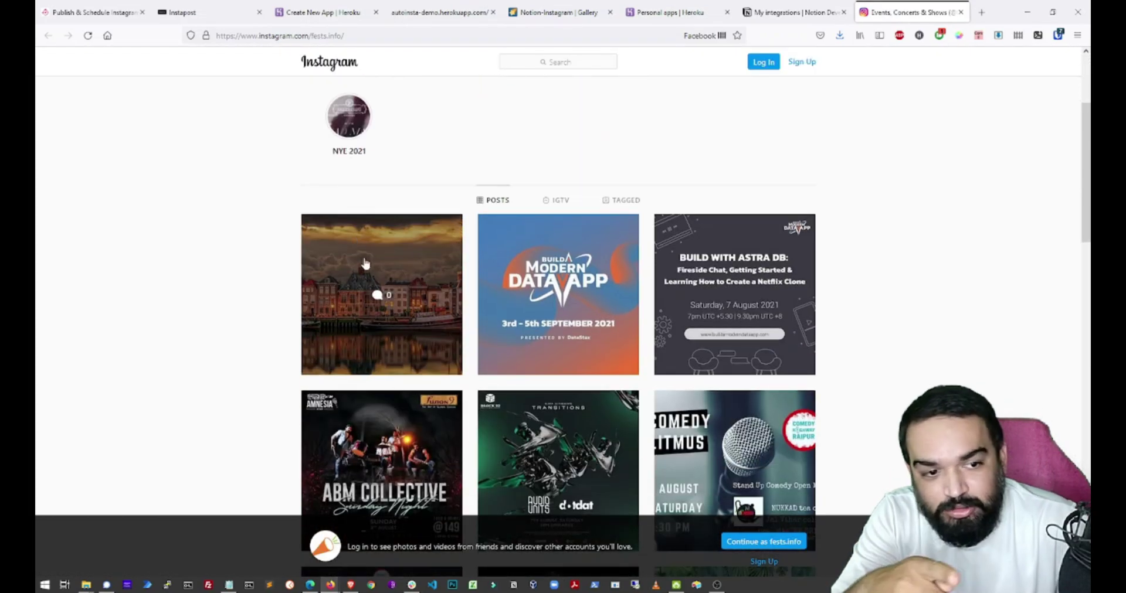
# Compare the gallery statuses with a refreshed Instagram profile, ending on the Notion gallery.
pyautogui.click(560, 12)
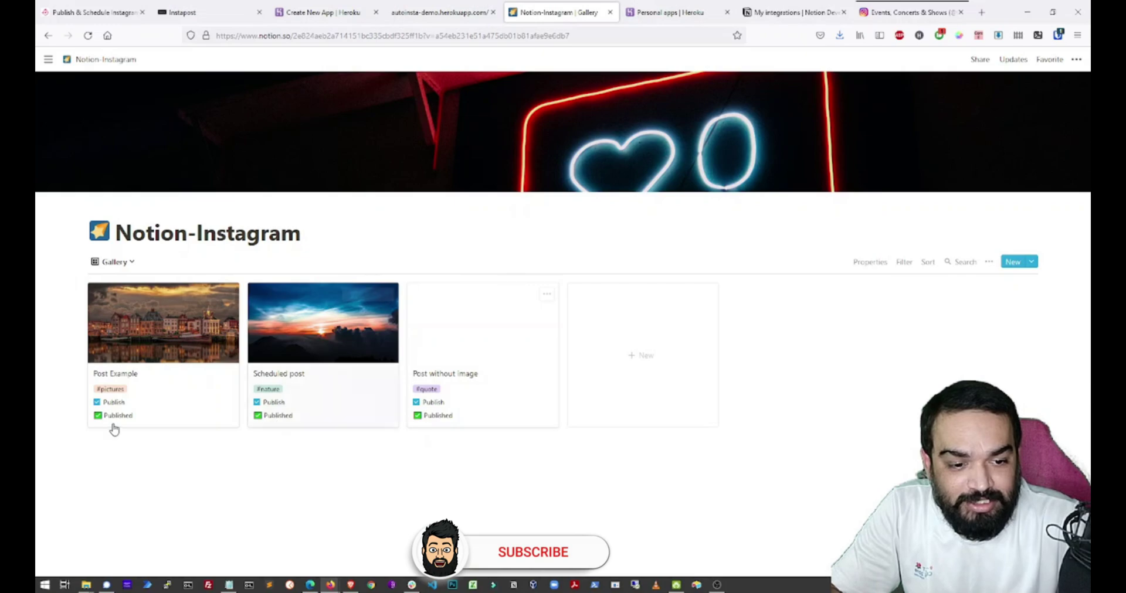
pyautogui.click(897, 13)
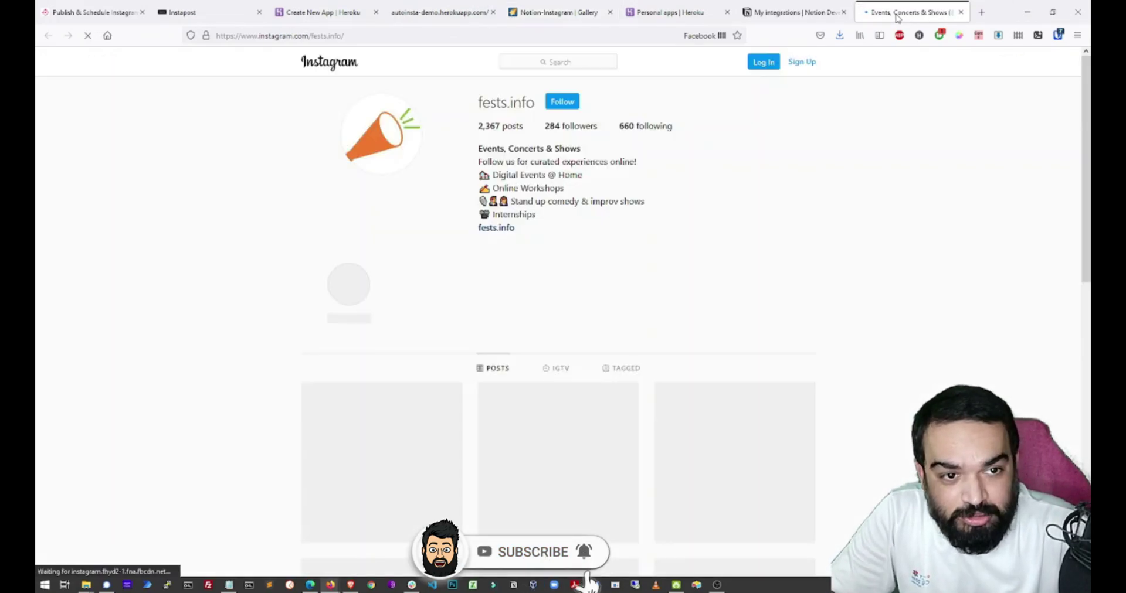
pyautogui.scroll(-3, 783, 288)
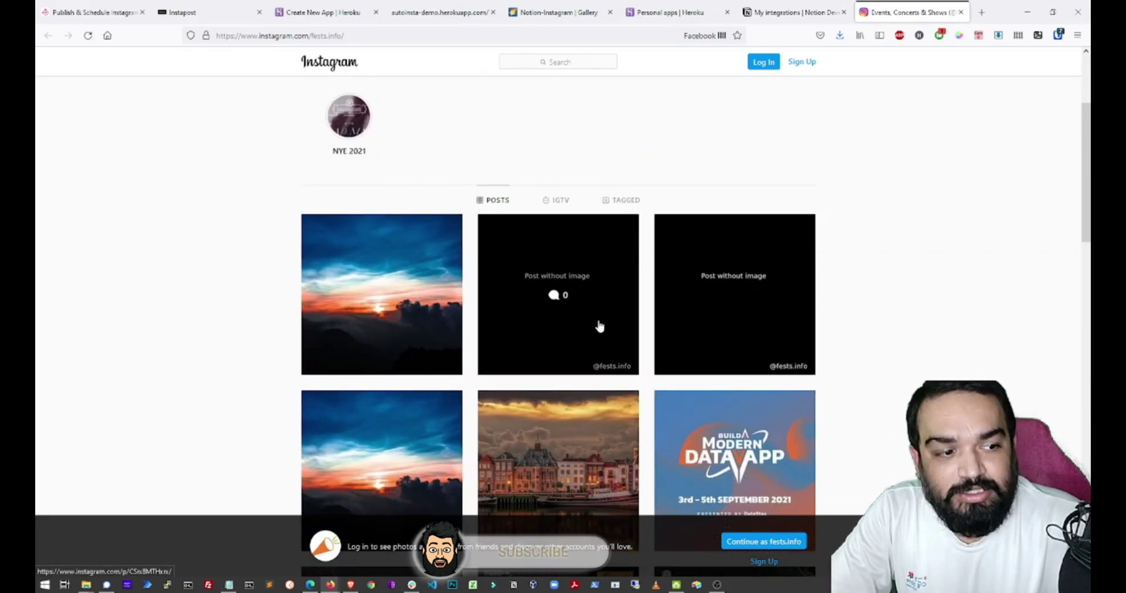
pyautogui.click(576, 312)
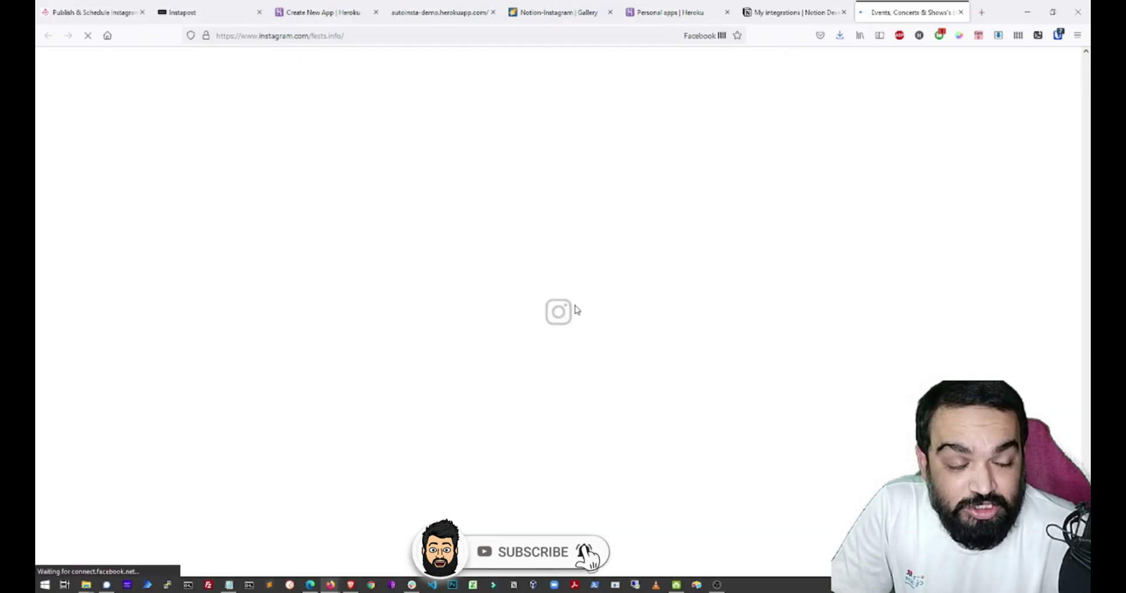
pyautogui.scroll(-1, 586, 323)
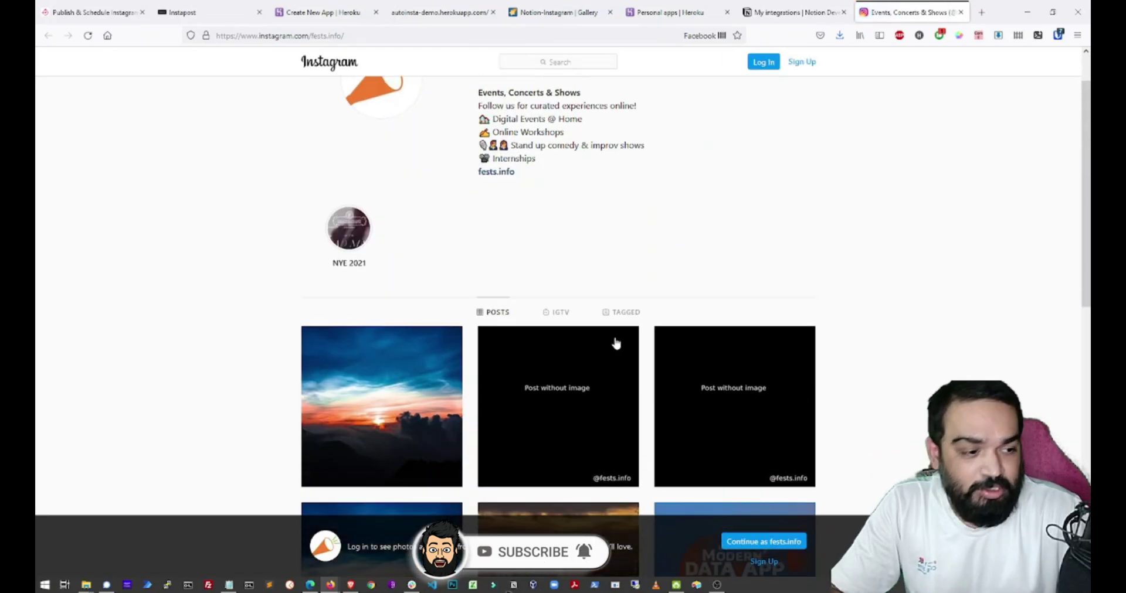
pyautogui.scroll(1, 354, 201)
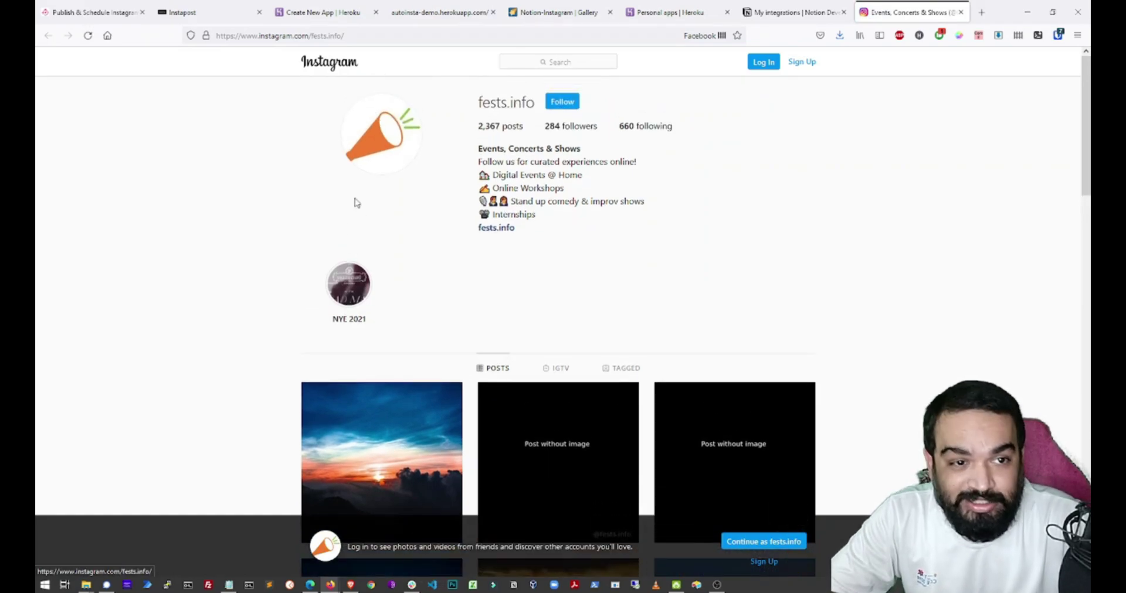
pyautogui.click(559, 12)
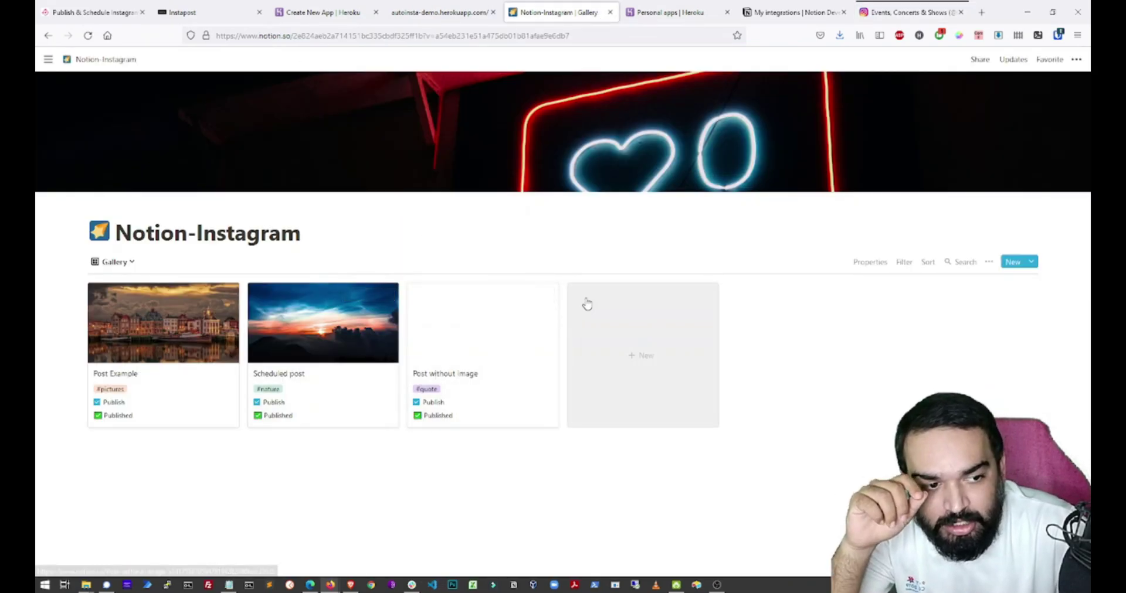
# Create a new Untitled post card in the Notion-Instagram gallery, leaving its Image property empty.
pyautogui.click(625, 354)
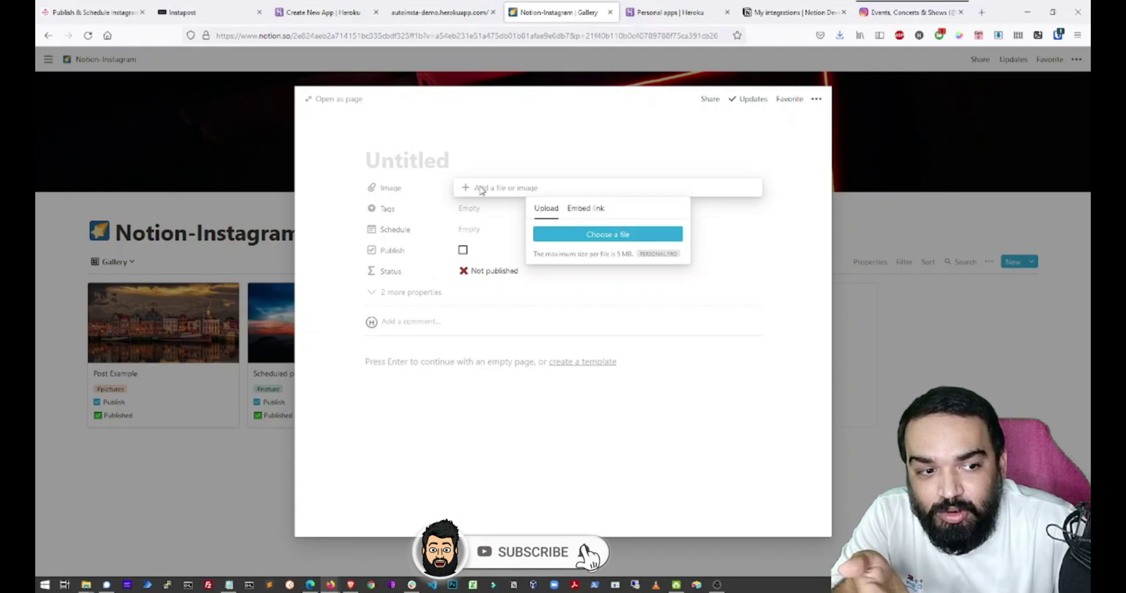
pyautogui.press('Escape')
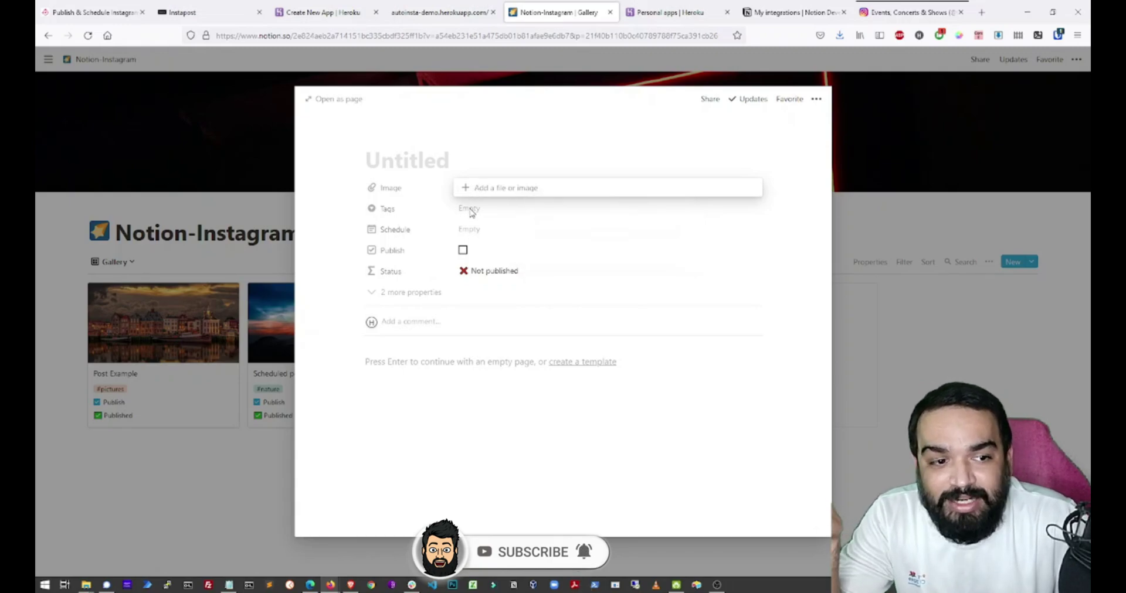
pyautogui.press('Escape')
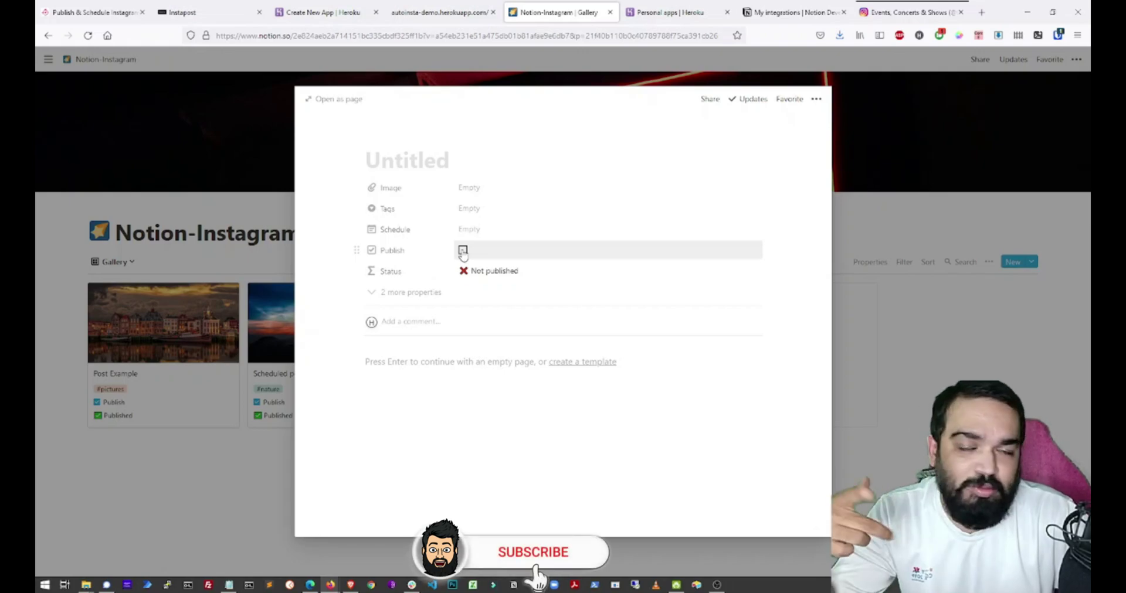
# Switch to the instapost.link homepage about publishing and scheduling Instagram posts from Notion.
pyautogui.click(177, 12)
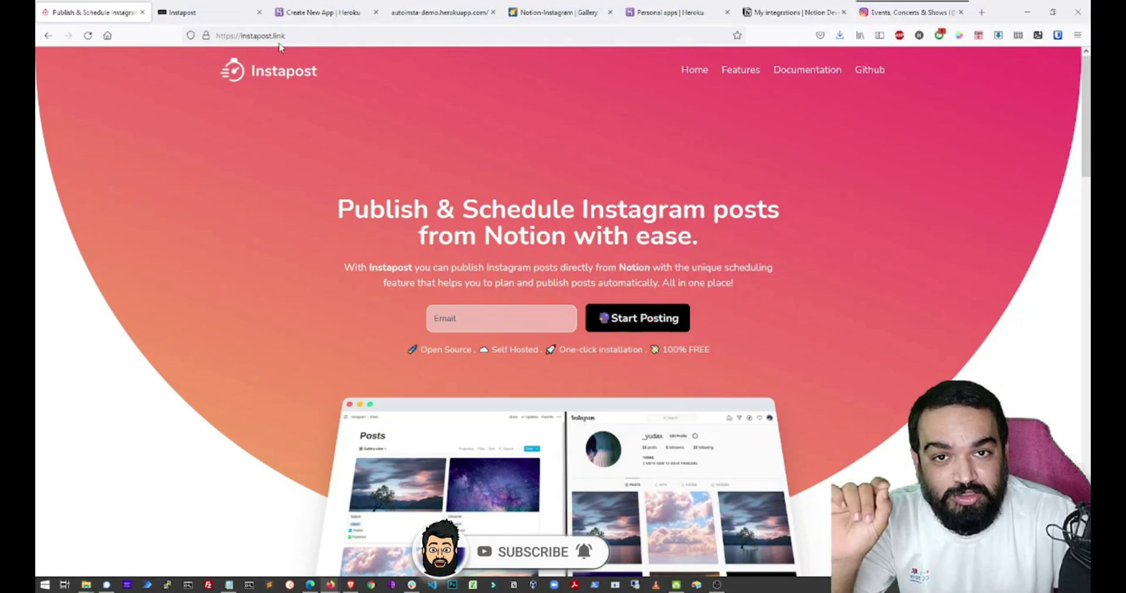